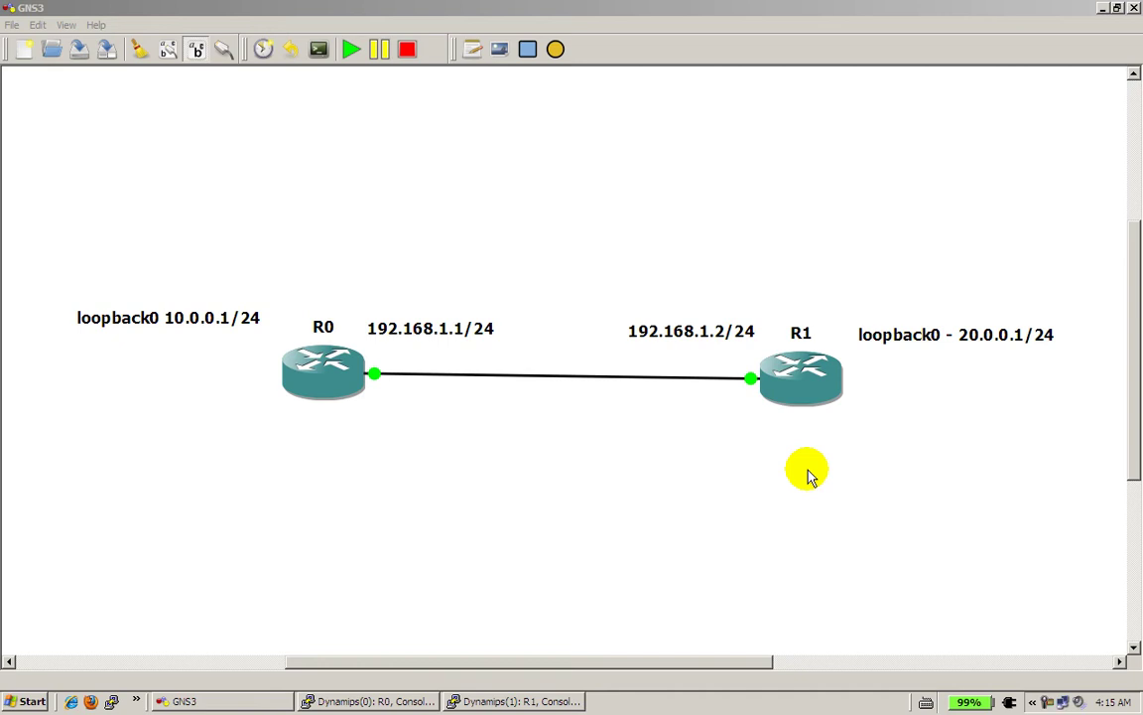
- Bring up R0's console above the topology and leave interface and global configuration for privileged EXEC mode
{"action": "left_click", "coordinate": [430, 707]}
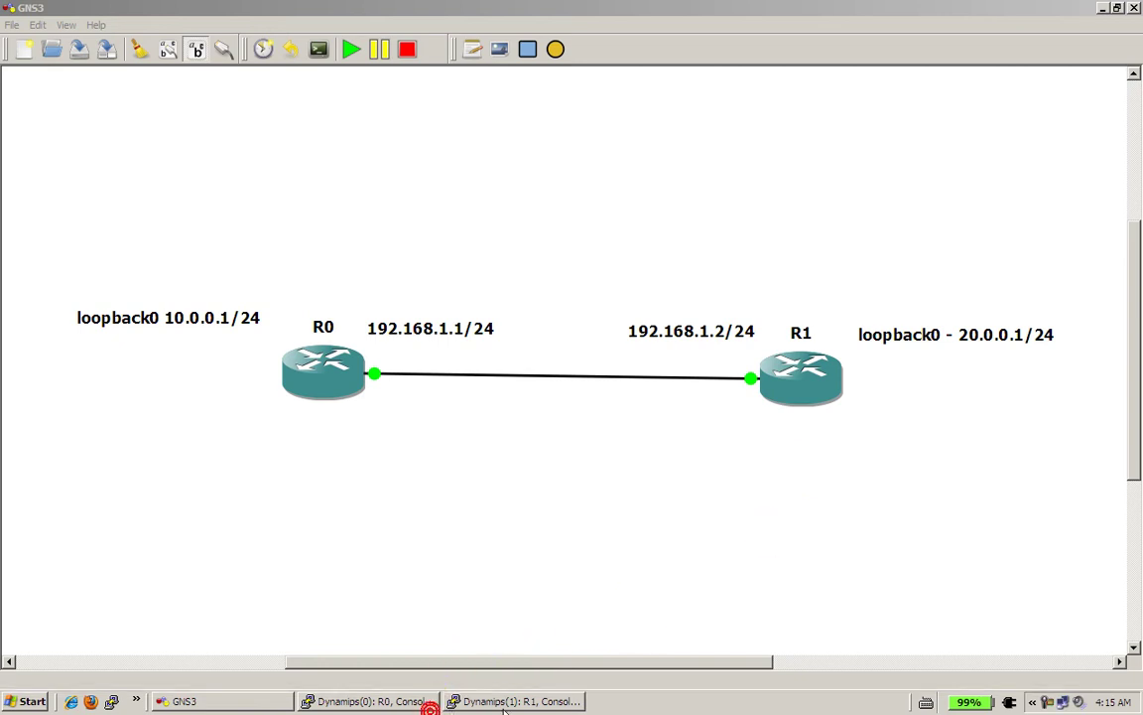
{"action": "left_click", "coordinate": [504, 706]}
{"action": "left_click", "coordinate": [402, 700]}
{"action": "left_click_drag", "start_coordinate": [1067, 159], "coordinate": [1068, 179]}
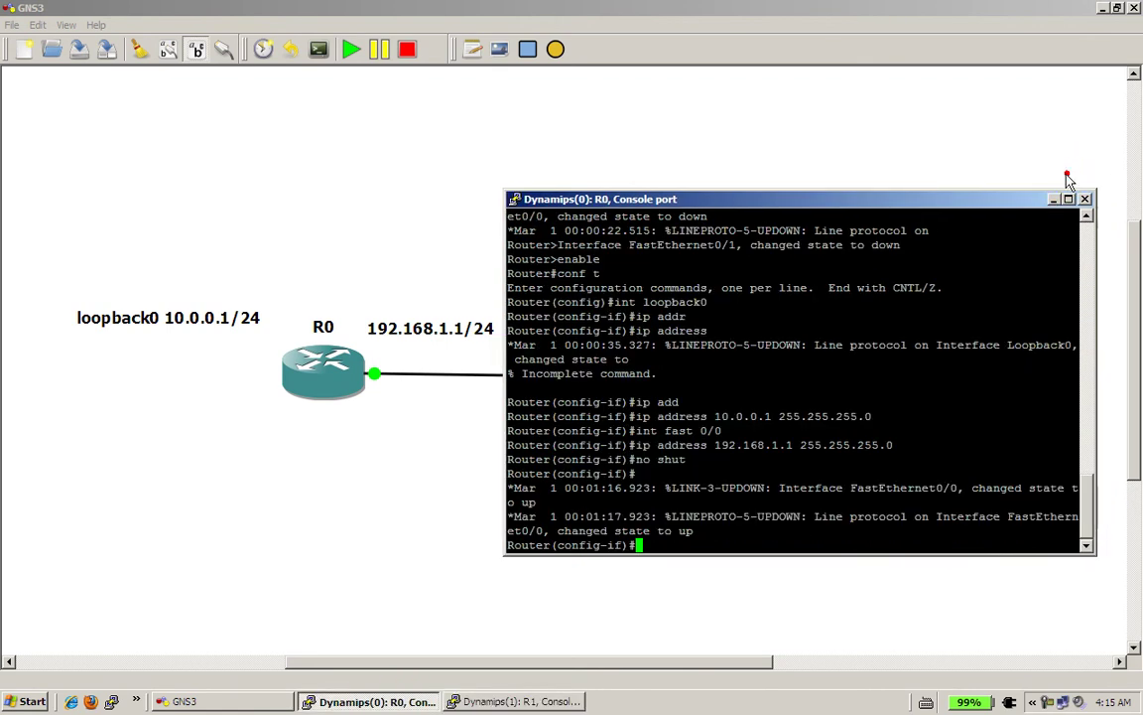
{"action": "left_click_drag", "start_coordinate": [904, 195], "coordinate": [901, 14]}
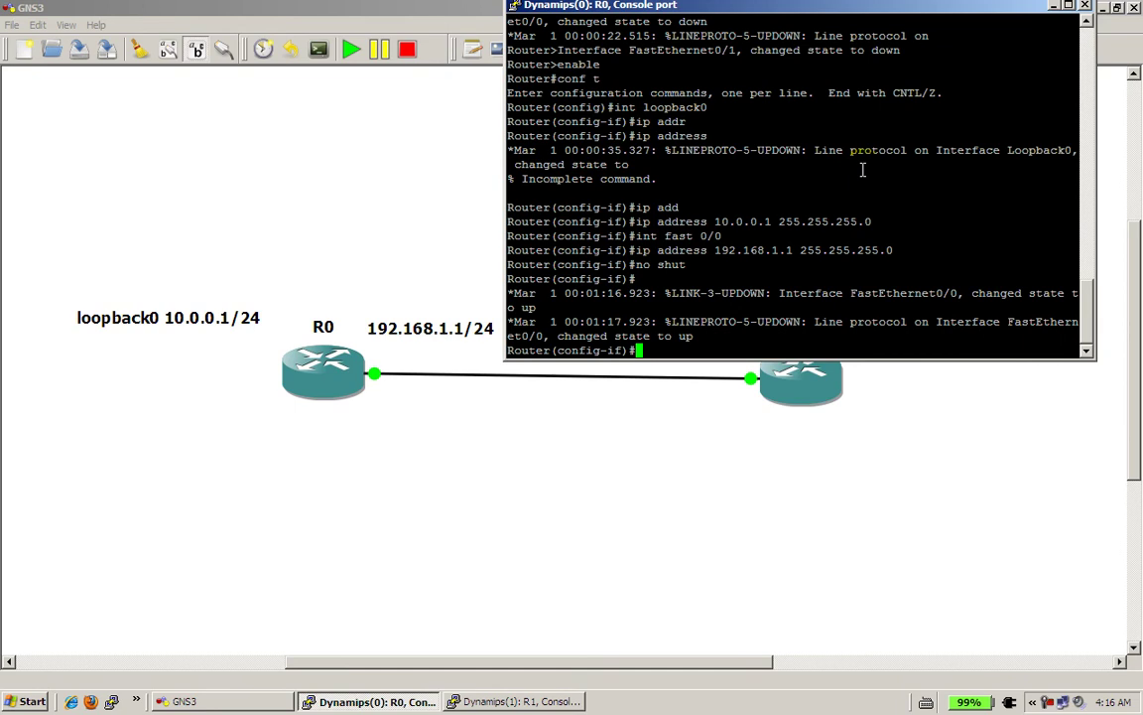
{"action": "type", "text": "exit"}
{"action": "key", "text": "Return"}
{"action": "type", "text": "exit"}
{"action": "key", "text": "Return"}
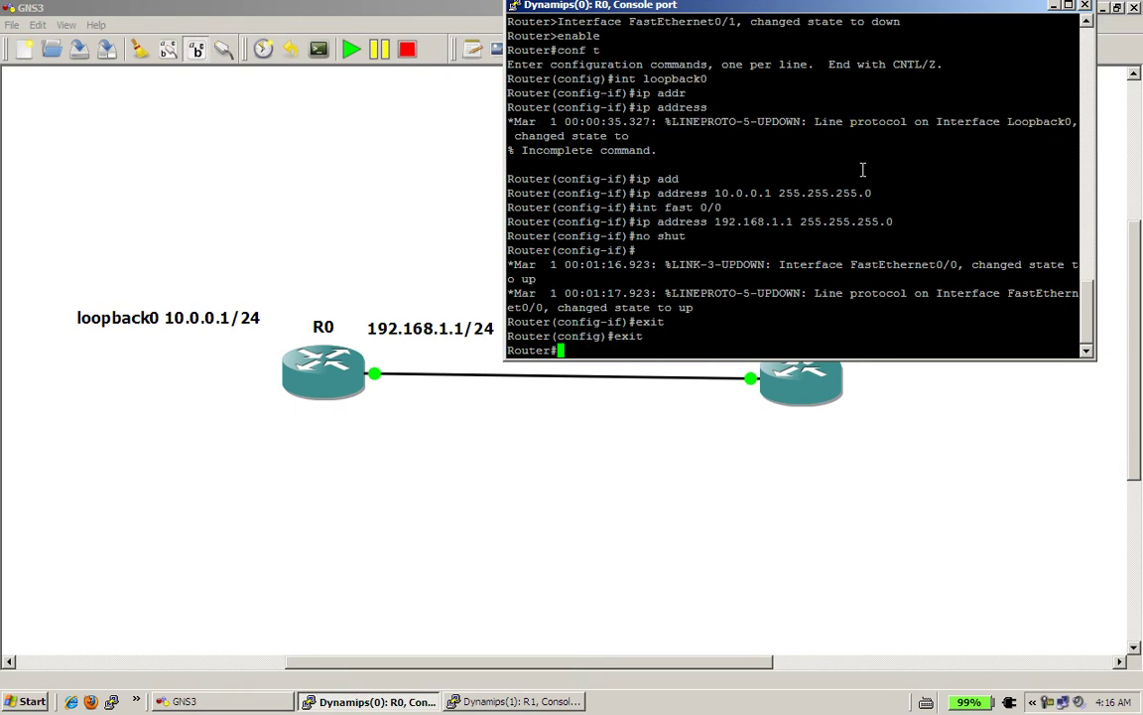
{"action": "key", "text": "Return"}
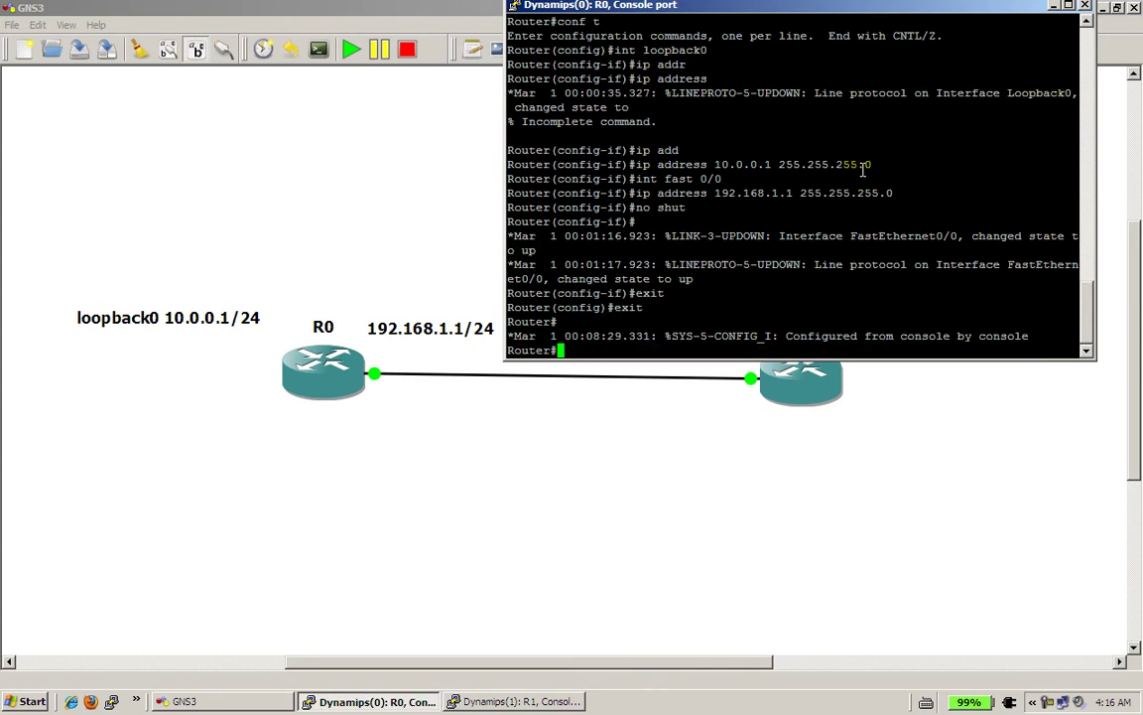
- Enter global configuration mode on R0 and set its hostname to router0
{"action": "type", "text": "conf t"}
{"action": "key", "text": "Return"}
{"action": "type", "text": "hostname "}
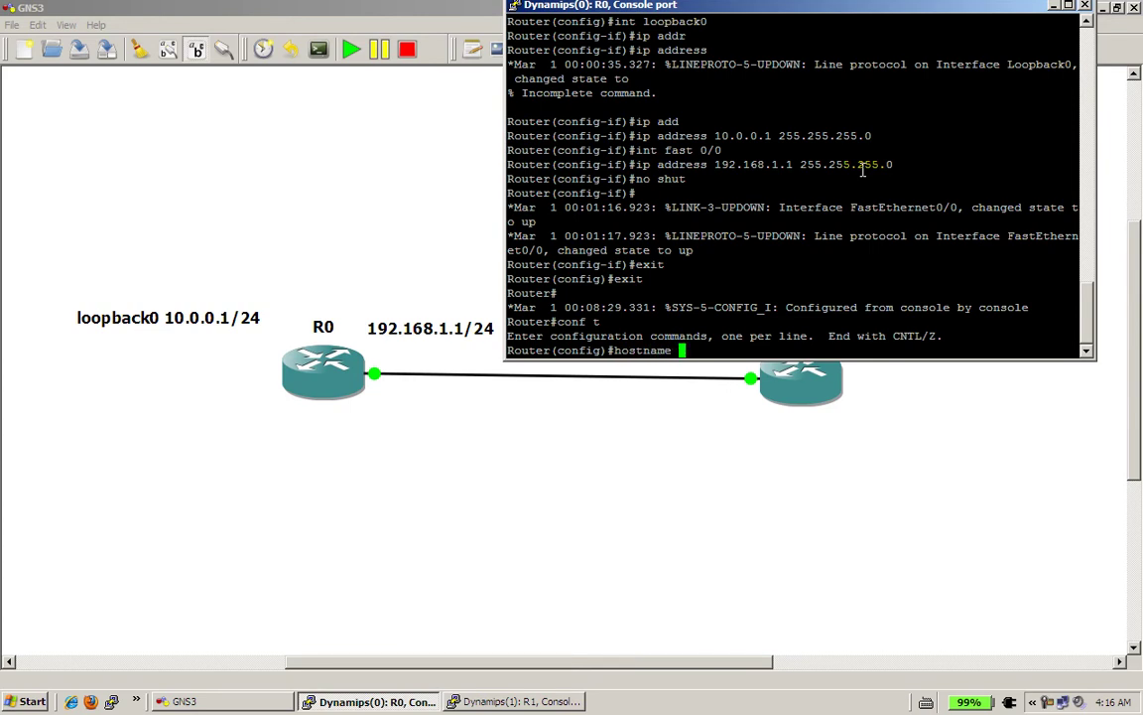
{"action": "type", "text": "router0"}
{"action": "key", "text": "Return"}
{"action": "left_click", "coordinate": [865, 8]}
{"action": "left_click_drag", "start_coordinate": [865, 8], "coordinate": [866, 42]}
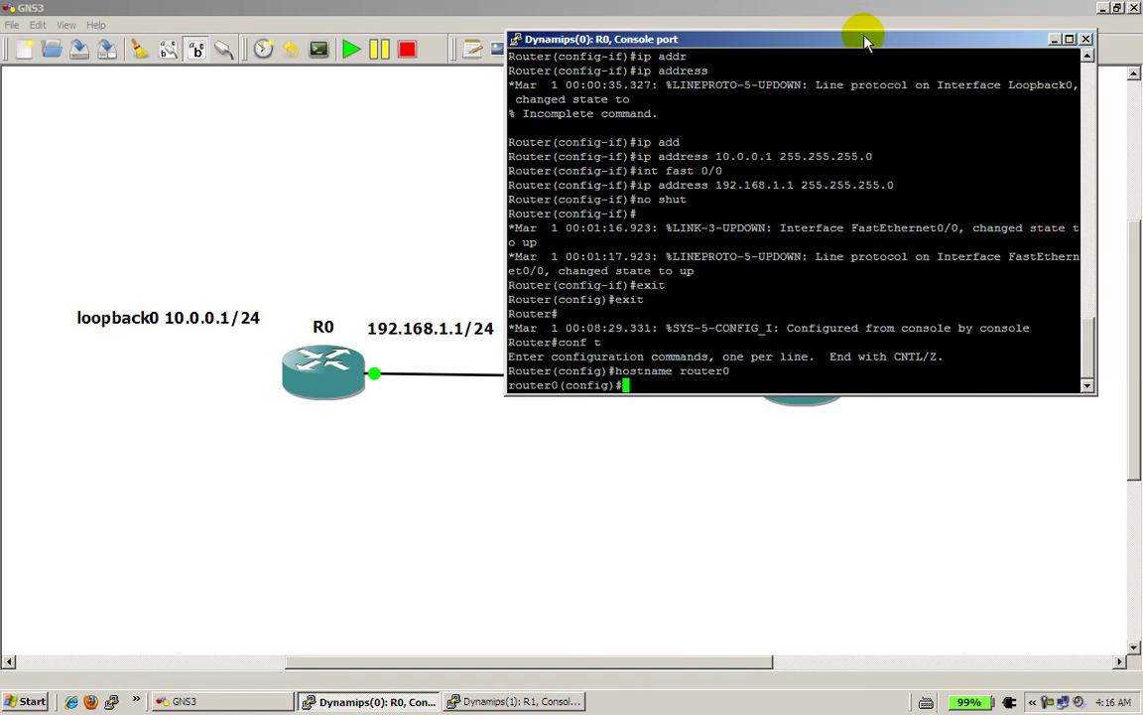
- Leave configuration mode on router0 and ping R1's interface address 192.168.1.2
{"action": "type", "text": "exit"}
{"action": "key", "text": "Return"}
{"action": "type", "text": "ping 192.168.1.2"}
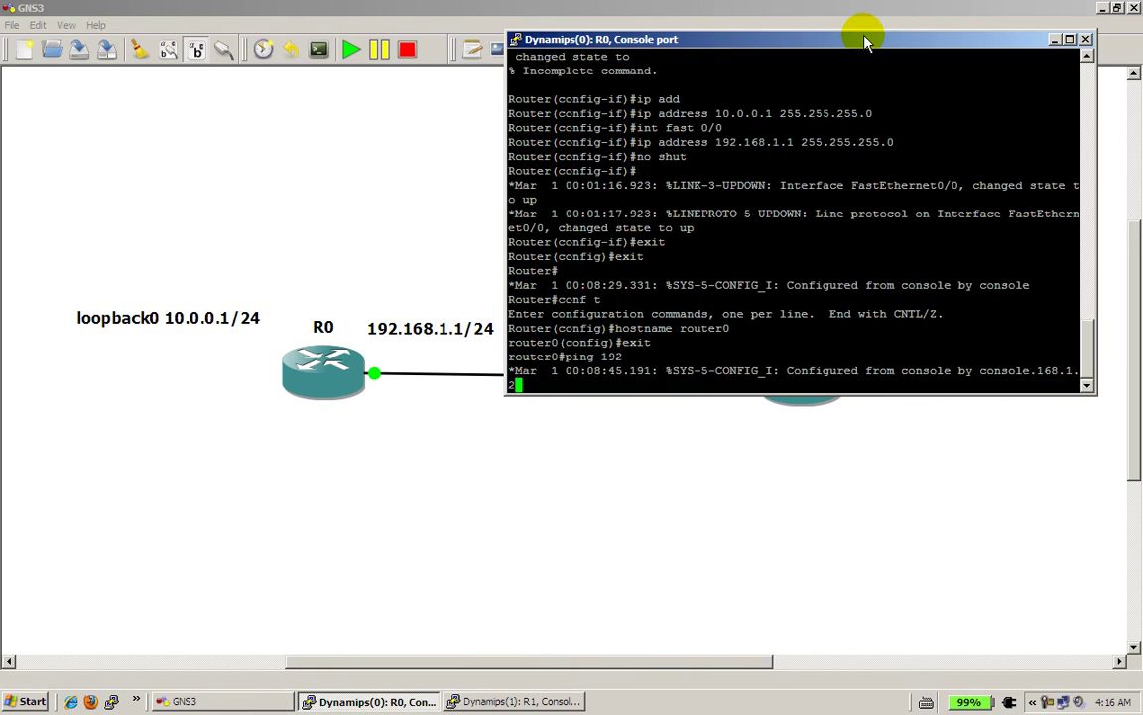
{"action": "key", "text": "Return"}
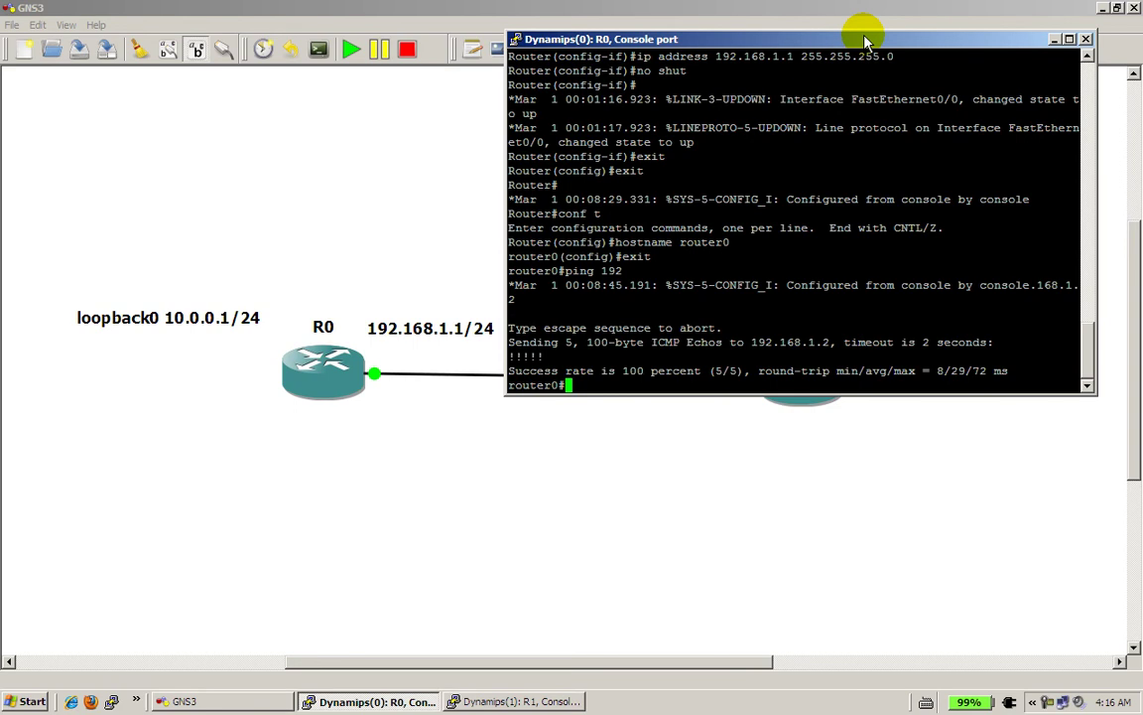
- Check the addresses in the topology and ping R1's loopback address 20.0.0.1 from router0
{"action": "left_click_drag", "start_coordinate": [867, 40], "coordinate": [779, 400]}
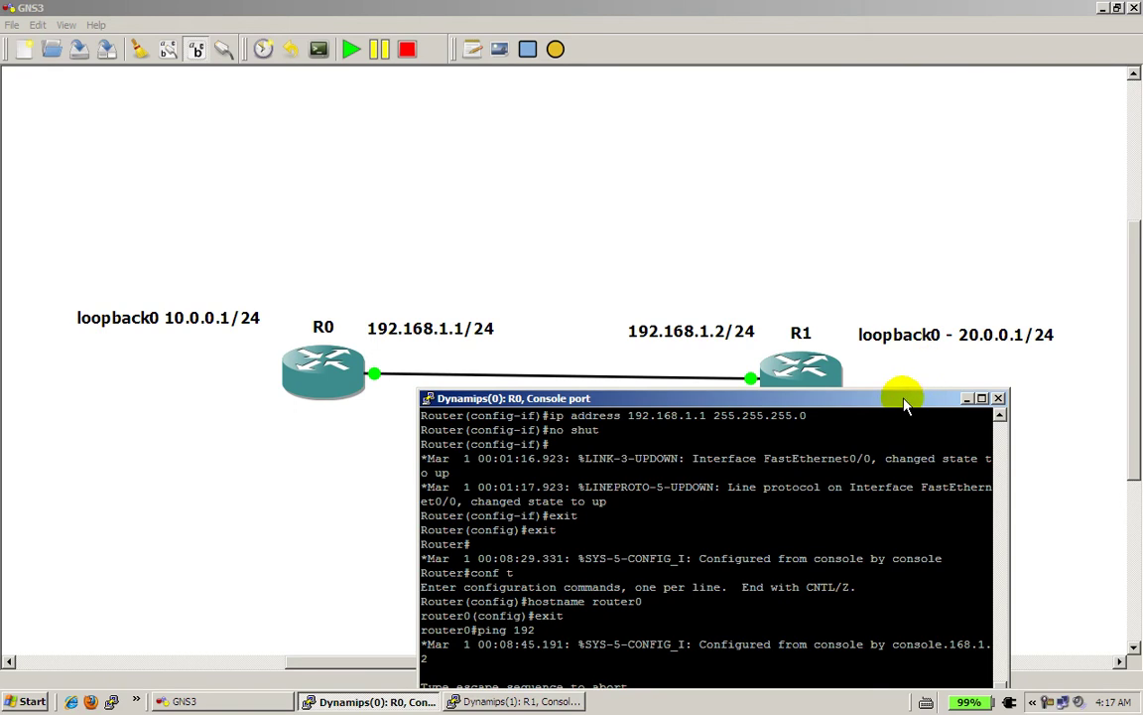
{"action": "left_click_drag", "start_coordinate": [900, 407], "coordinate": [701, 198]}
{"action": "left_click", "coordinate": [679, 314]}
{"action": "type", "text": "pi"}
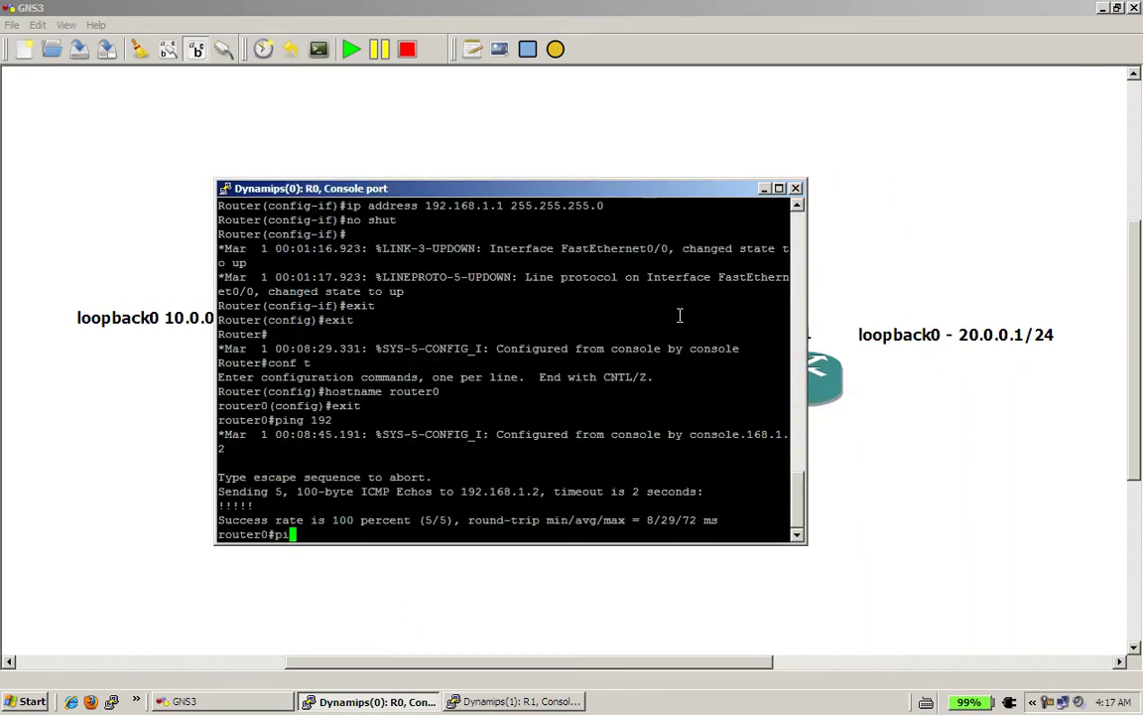
{"action": "type", "text": "ng 20.0.0.1"}
{"action": "key", "text": "Return"}
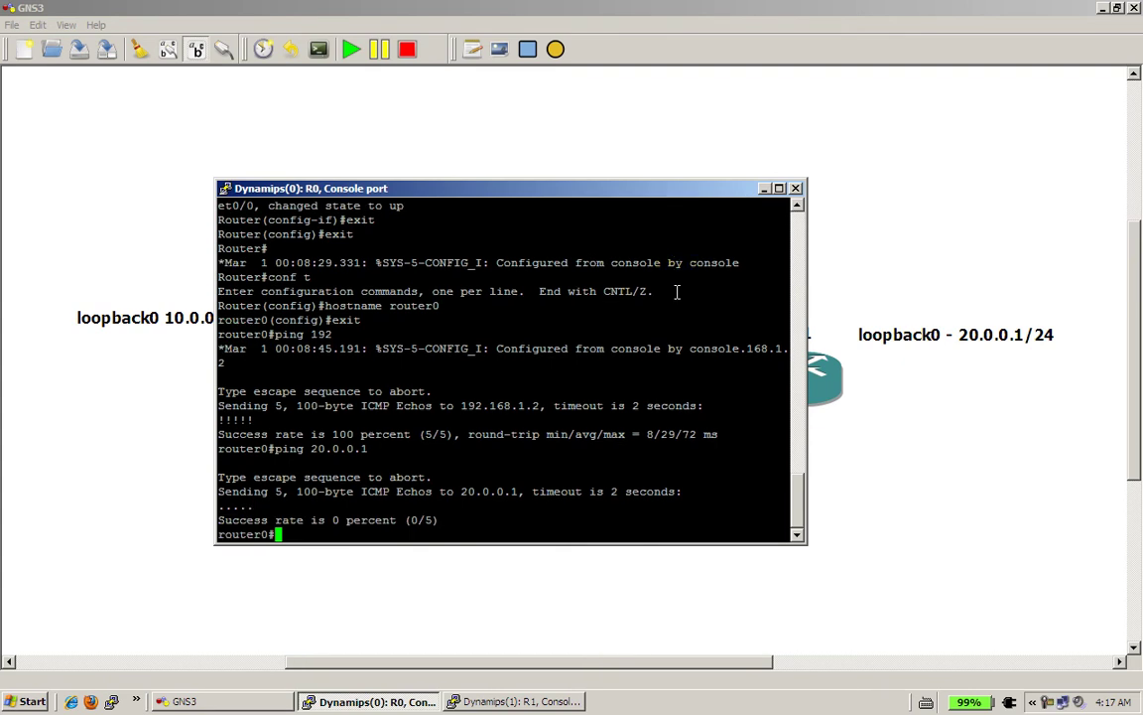
- Display router0's IP routing table and place the console so that R0 is visible in the topology
{"action": "type", "text": "show ip route"}
{"action": "key", "text": "Return"}
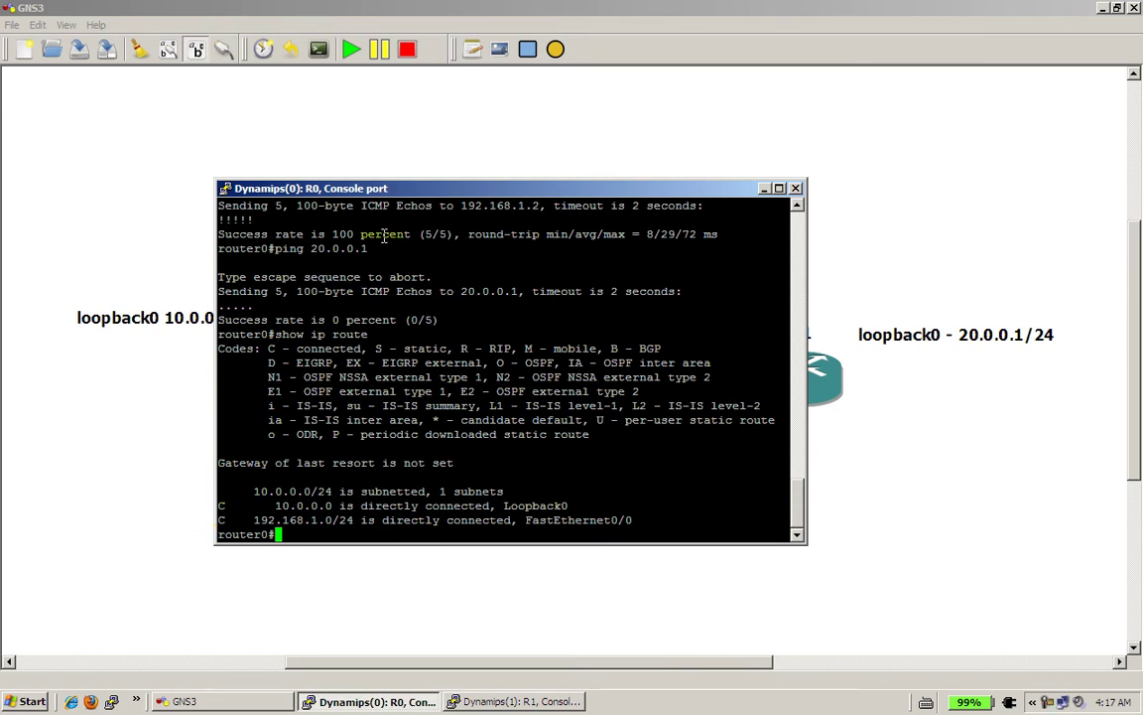
{"action": "left_click_drag", "start_coordinate": [382, 188], "coordinate": [623, 162]}
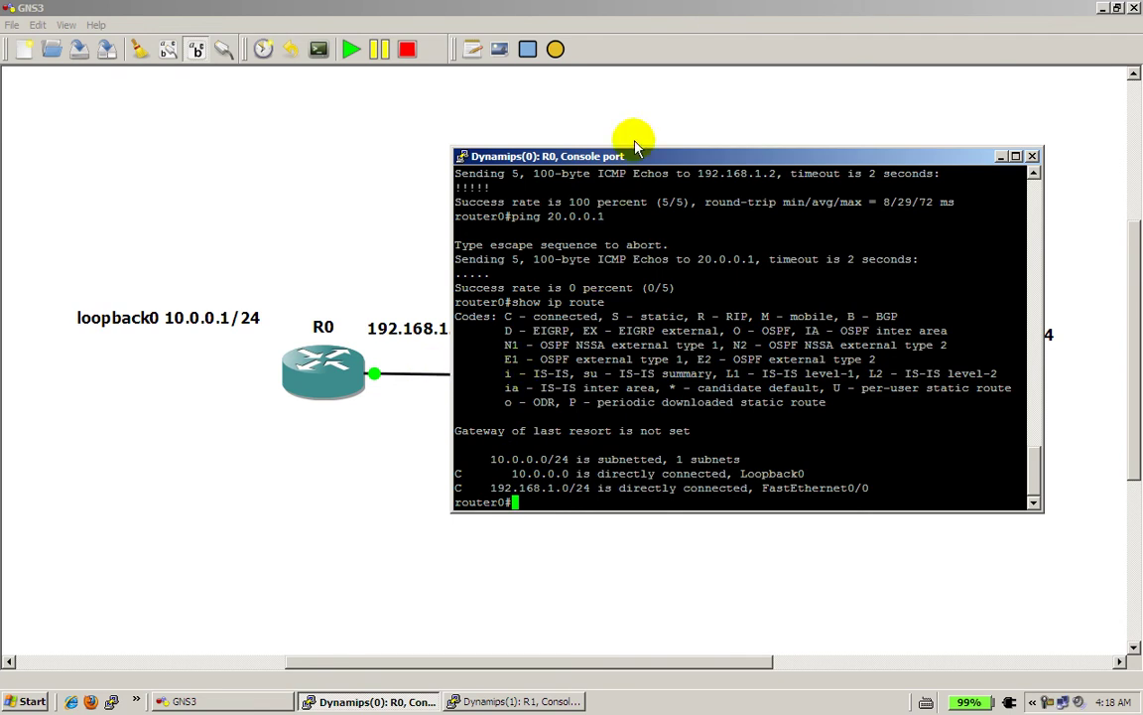
{"action": "left_click_drag", "start_coordinate": [636, 156], "coordinate": [636, 162]}
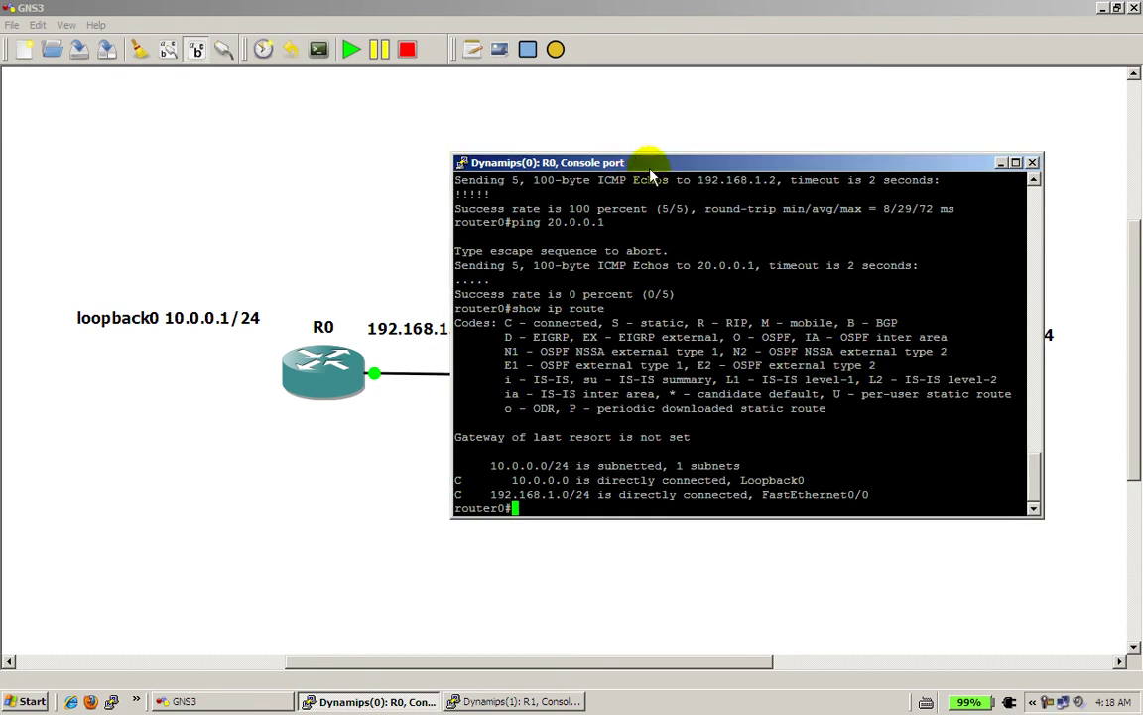
{"action": "key", "text": "Up"}
{"action": "key", "text": "Up"}
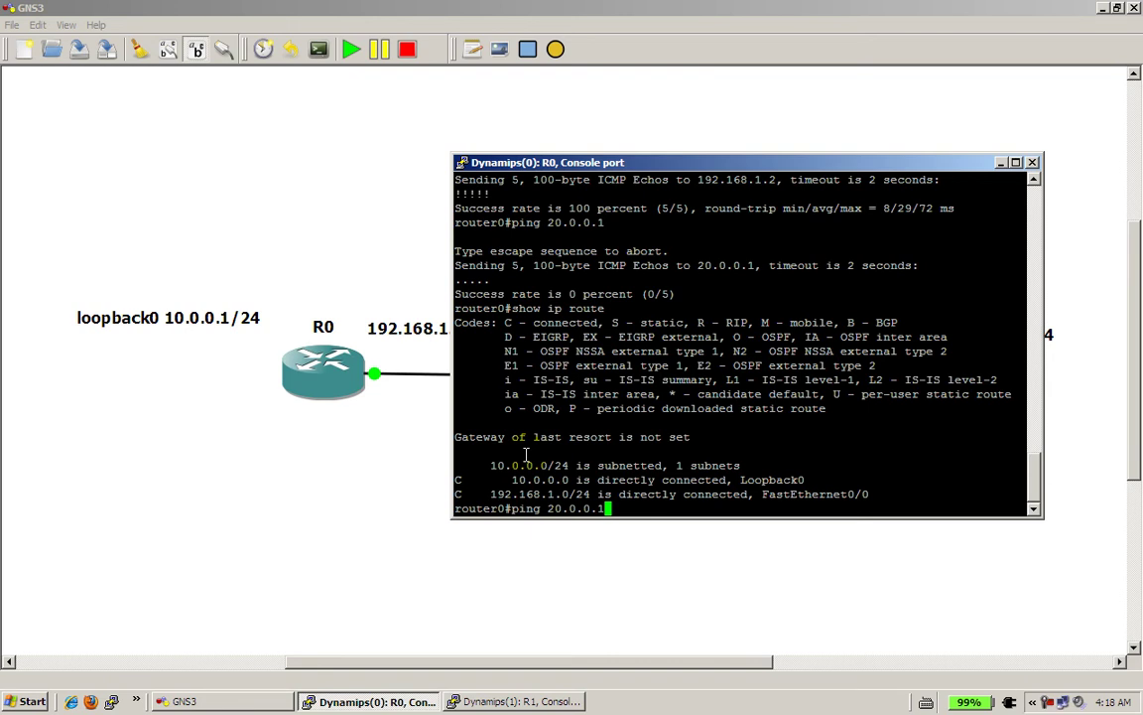
{"action": "key", "text": "BackSpace"}
{"action": "key", "text": "BackSpace"}
{"action": "key", "text": "BackSpace"}
{"action": "key", "text": "BackSpace"}
{"action": "key", "text": "BackSpace"}
{"action": "key", "text": "BackSpace"}
{"action": "key", "text": "BackSpace"}
{"action": "key", "text": "BackSpace"}
{"action": "key", "text": "BackSpace"}
{"action": "key", "text": "BackSpace"}
{"action": "key", "text": "BackSpace"}
{"action": "key", "text": "BackSpace"}
{"action": "key", "text": "BackSpace"}
- In router0's global configuration, add a static route to network 20.0.0.0 with mask 255.255.255.0 via 192.168.1.2, consulting the command's context help
{"action": "type", "text": "conf t"}
{"action": "key", "text": "Return"}
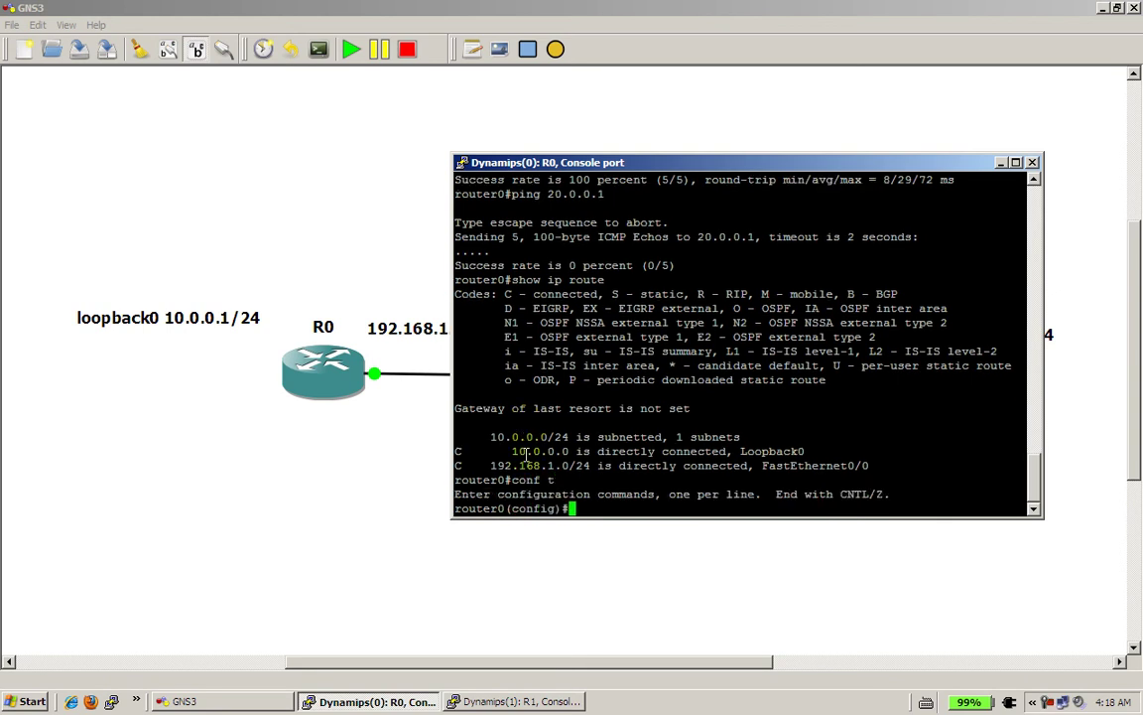
{"action": "type", "text": "ip route"}
{"action": "left_click_drag", "start_coordinate": [764, 164], "coordinate": [574, 76]}
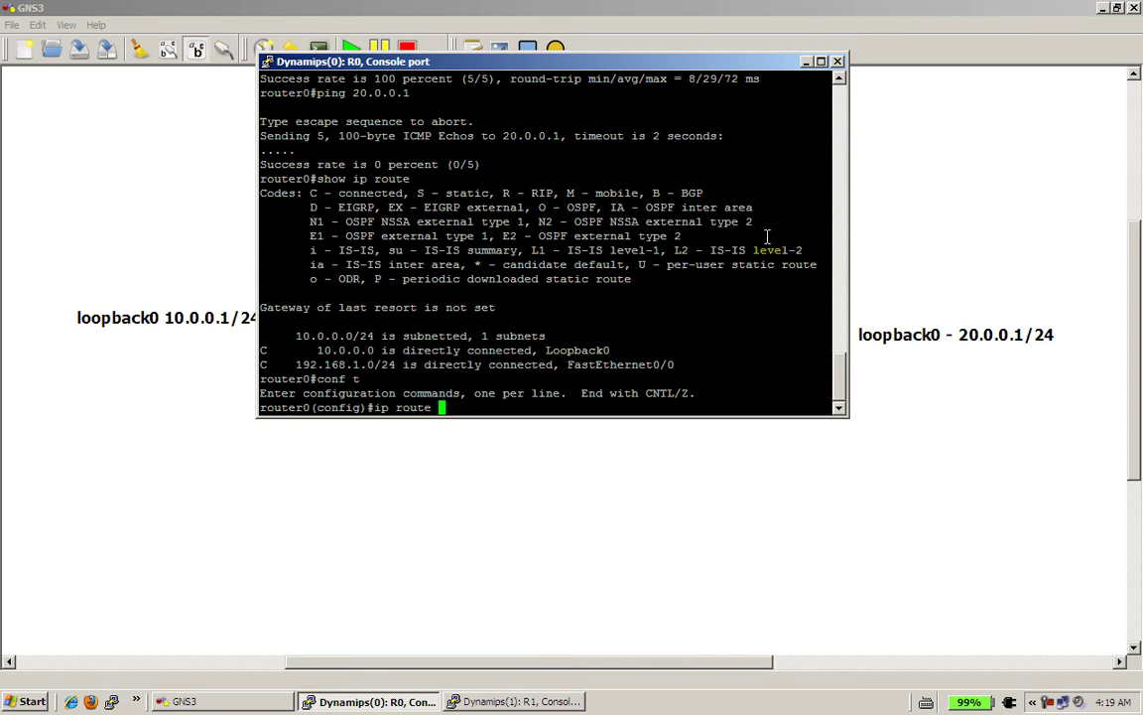
{"action": "type", "text": "20.0.0.0"}
{"action": "type", "text": "?"}
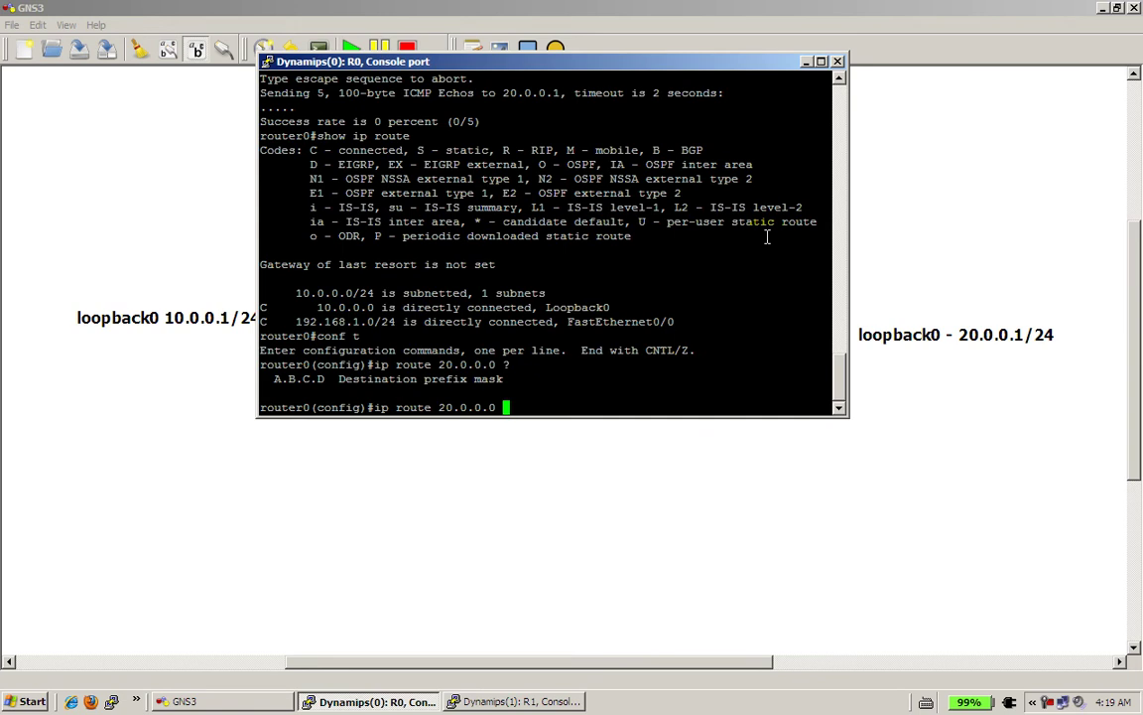
{"action": "type", "text": "255.255.255.0"}
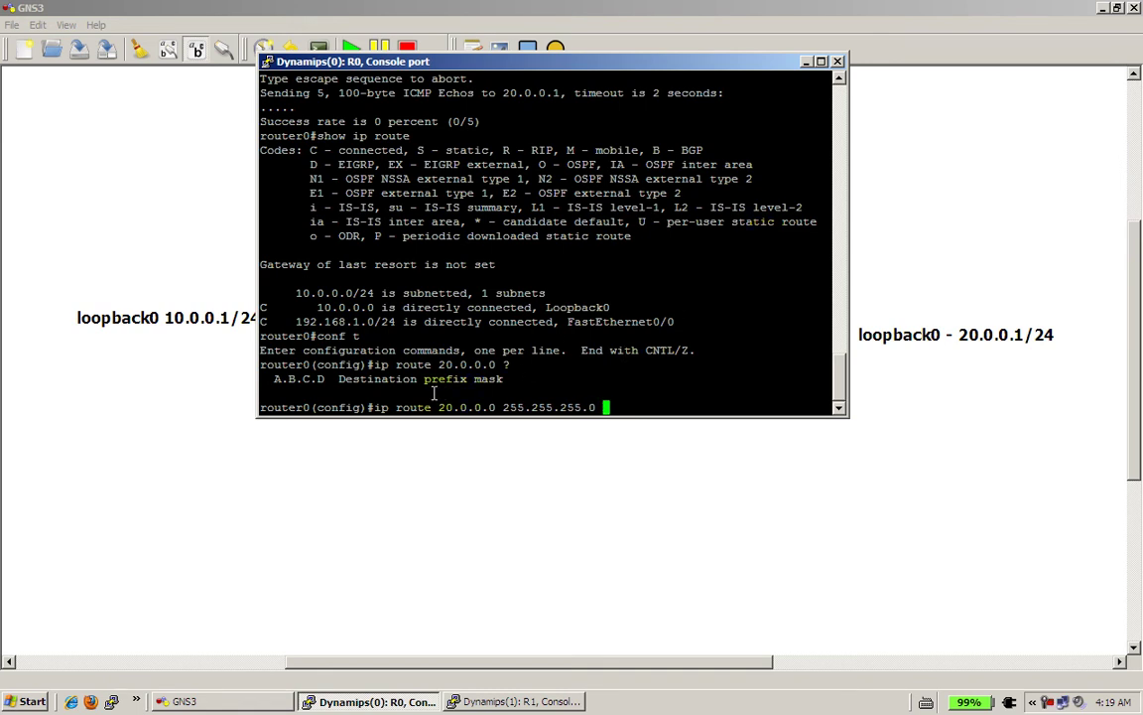
{"action": "left_click", "coordinate": [963, 333]}
{"action": "left_click_drag", "start_coordinate": [793, 62], "coordinate": [869, 429]}
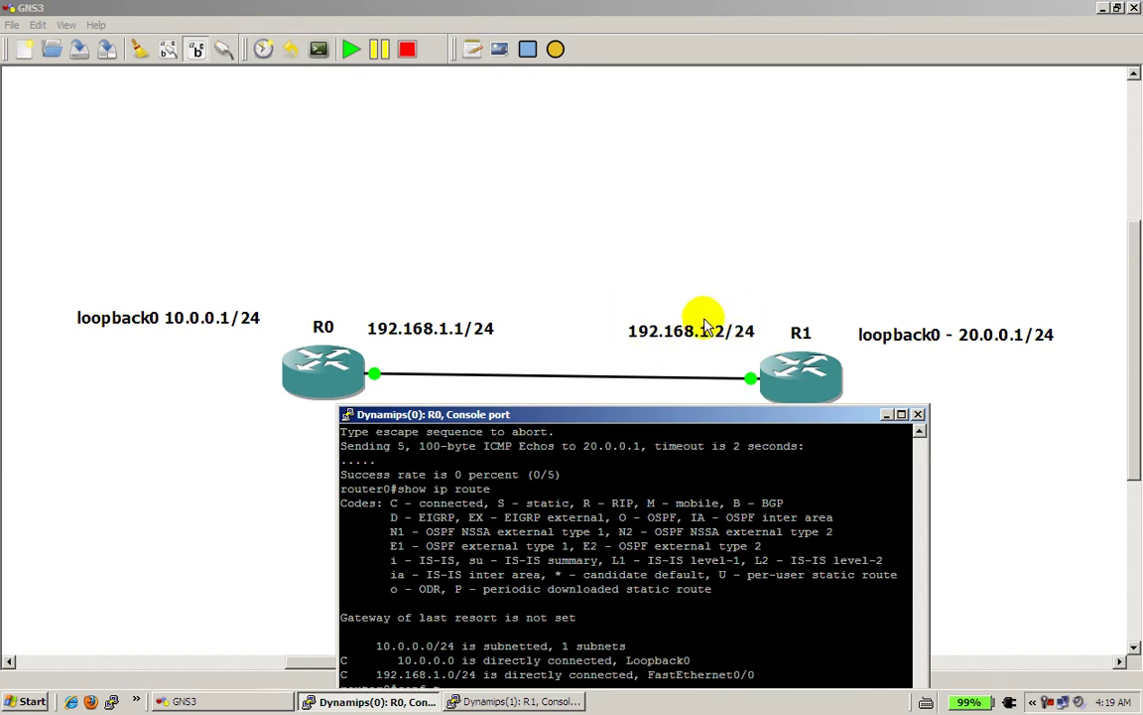
{"action": "left_click_drag", "start_coordinate": [705, 412], "coordinate": [851, 99]}
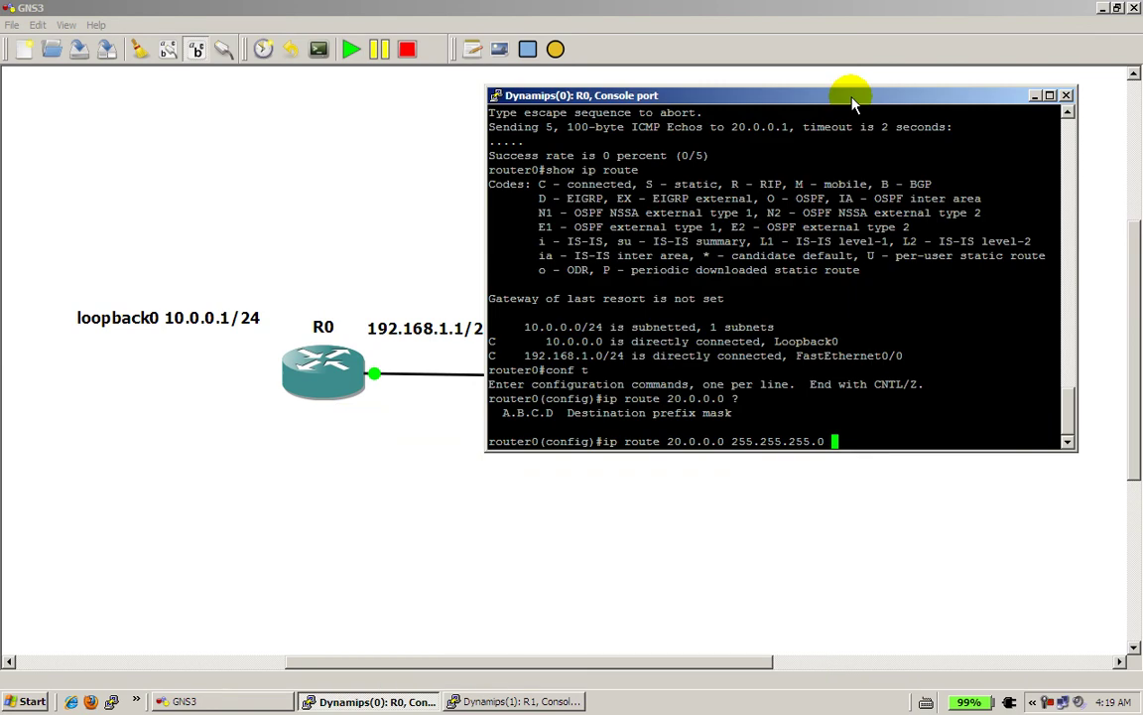
{"action": "type", "text": "?"}
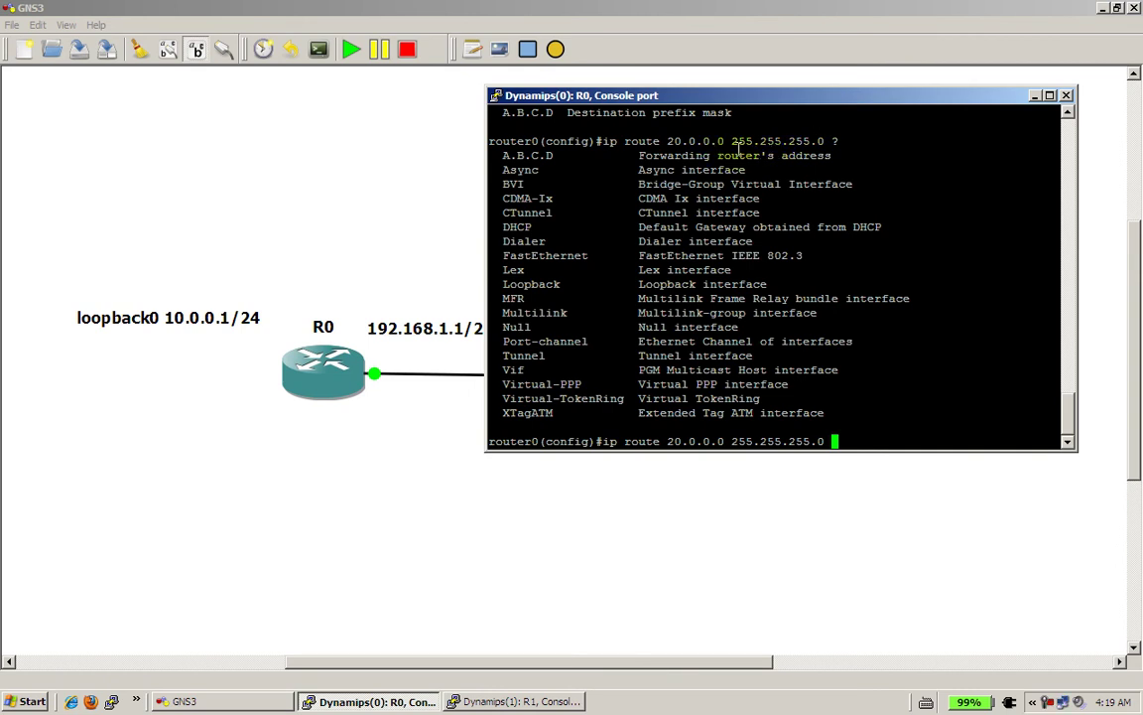
{"action": "type", "text": "192.168.1.2"}
{"action": "key", "text": "Return"}
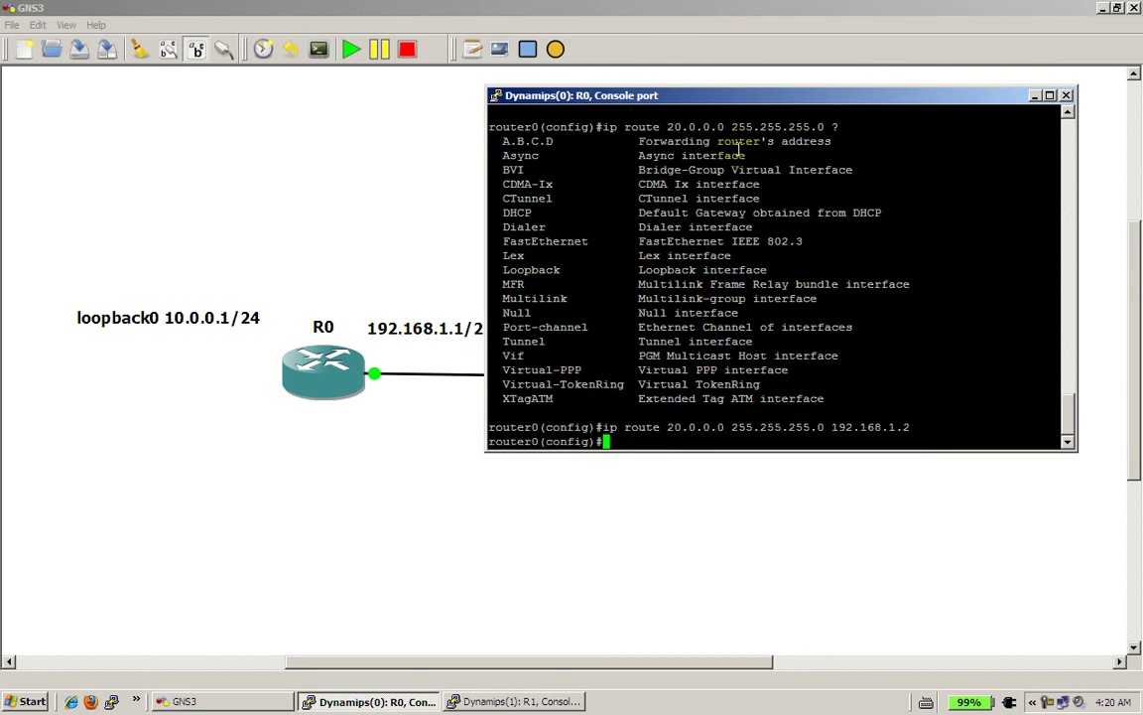
- Leave configuration mode and display router0's routing table to check the static route
{"action": "type", "text": "exit"}
{"action": "key", "text": "Return"}
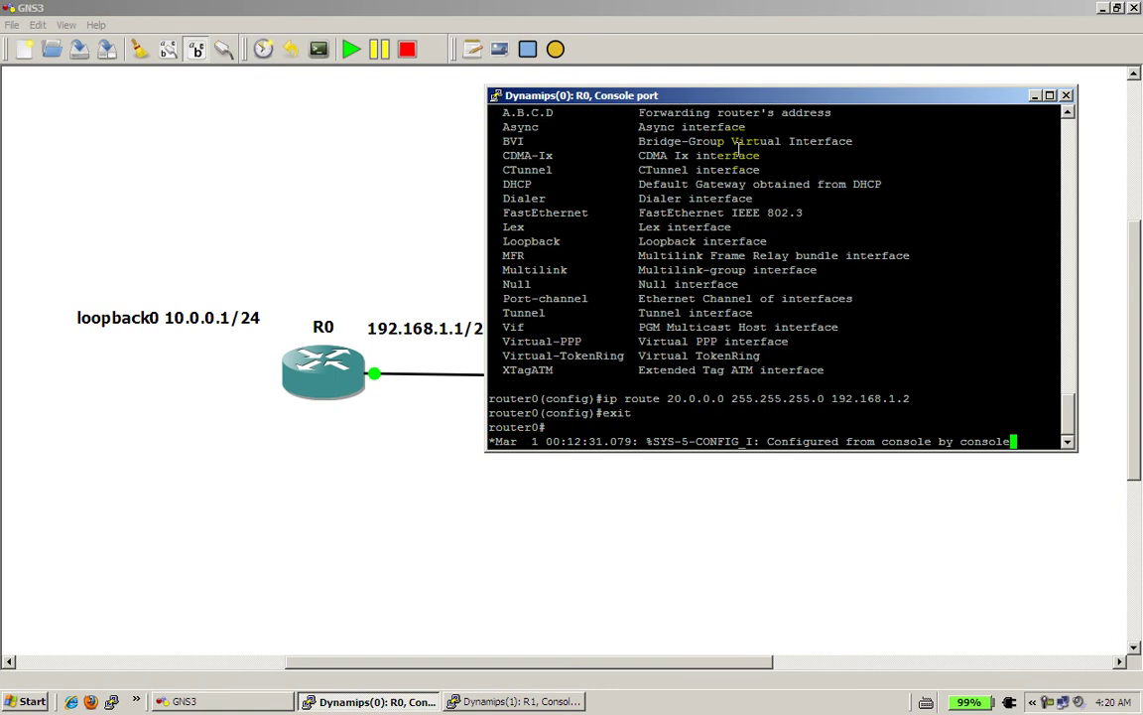
{"action": "key", "text": "Return"}
{"action": "type", "text": "show "}
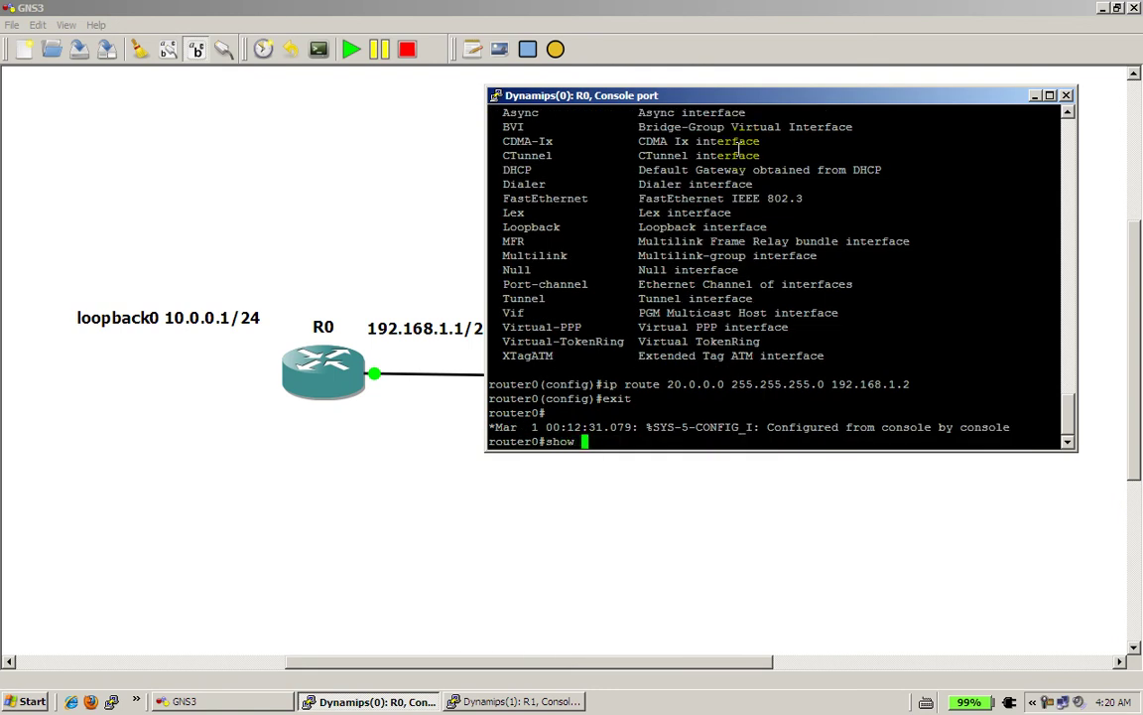
{"action": "type", "text": "ip route"}
{"action": "key", "text": "Return"}
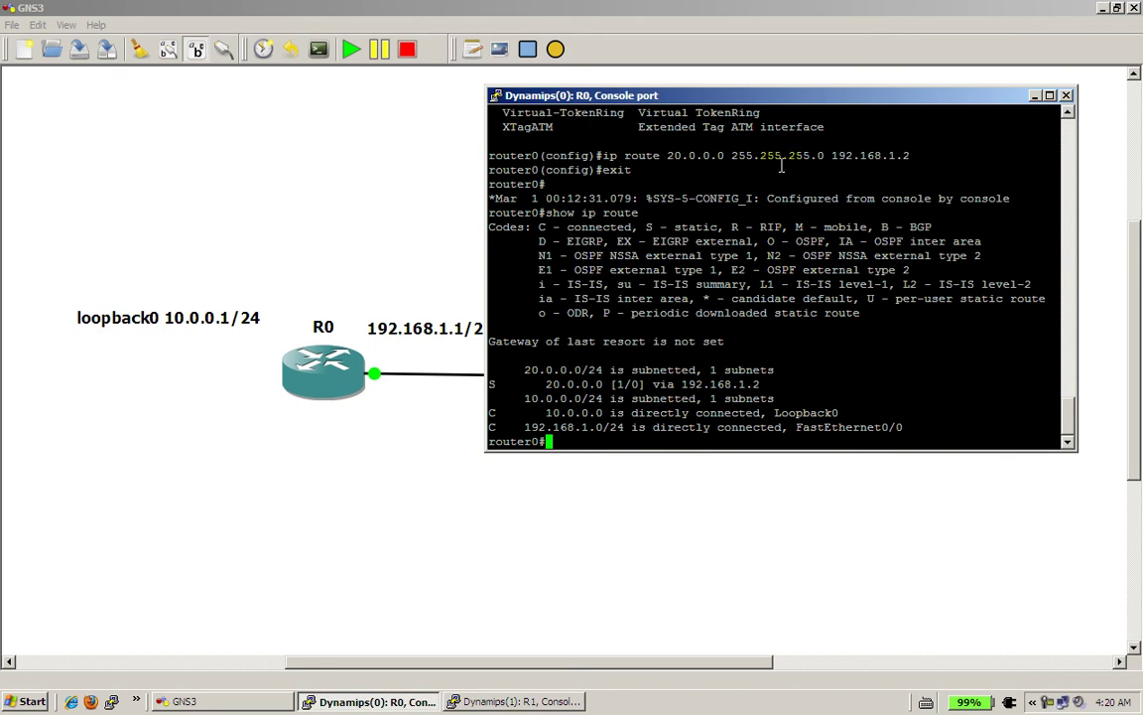
- Test the static route by pinging 20.0.0.1 from router0, reusing the earlier ping command with the new destination
{"action": "left_click_drag", "start_coordinate": [783, 104], "coordinate": [781, 469]}
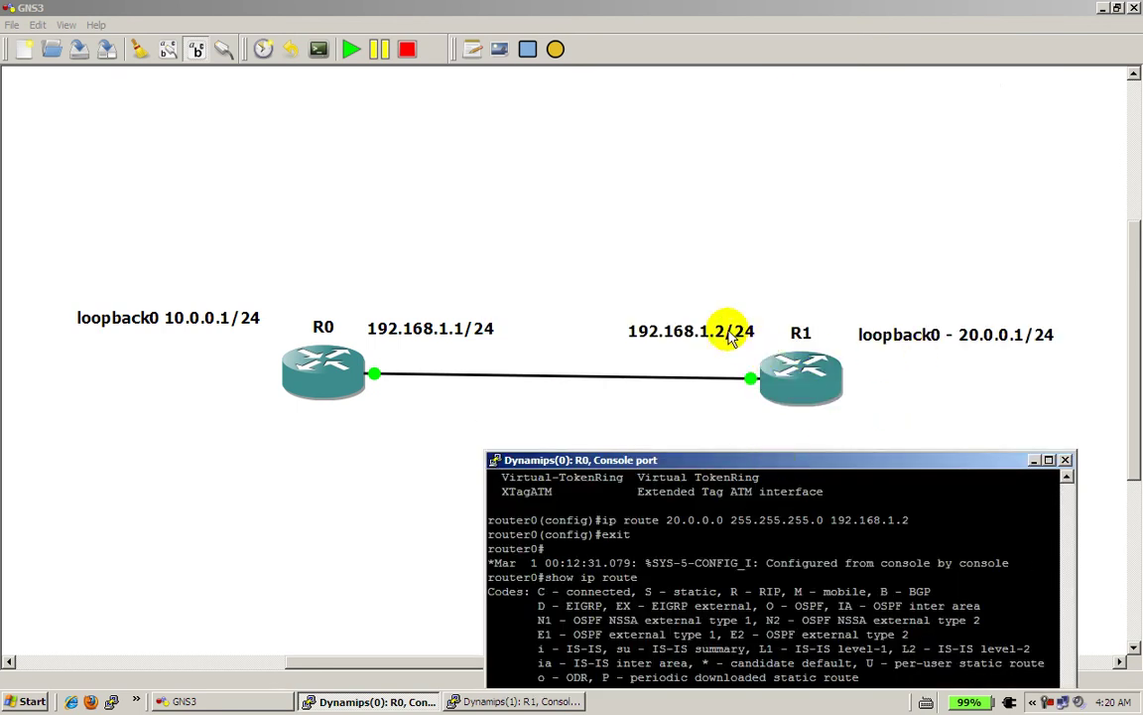
{"action": "left_click_drag", "start_coordinate": [692, 464], "coordinate": [660, 181]}
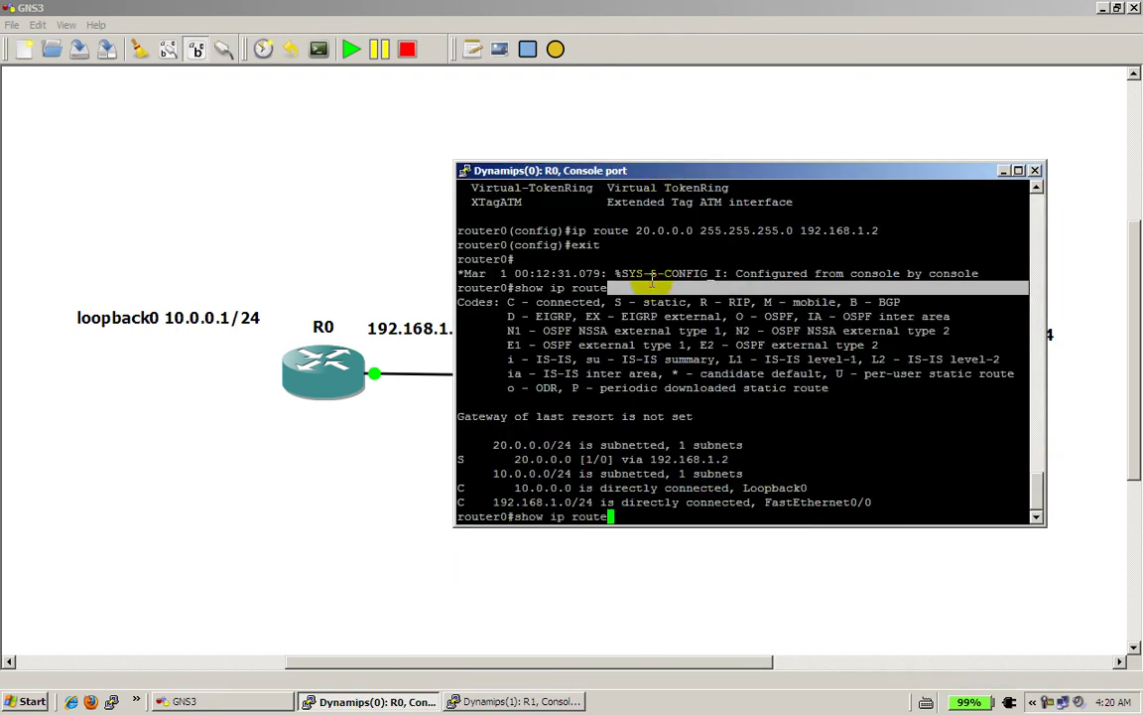
{"action": "type", "text": "ping 192.168.1.2"}
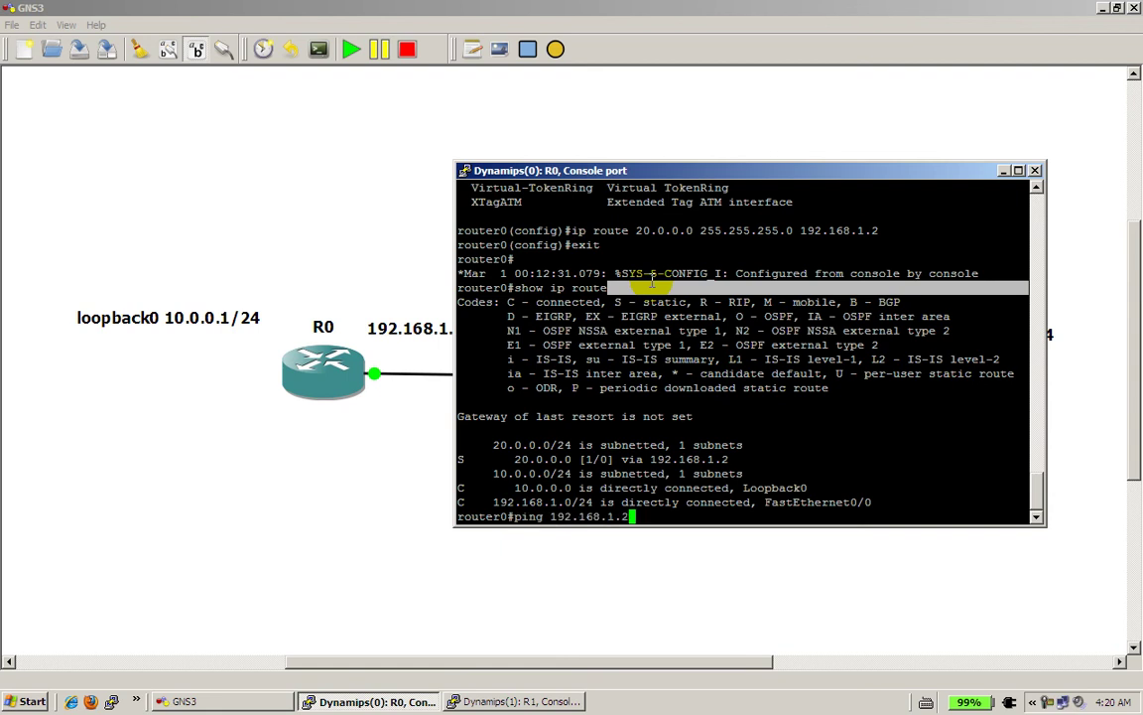
{"action": "key", "text": "BackSpace"}
{"action": "key", "text": "BackSpace"}
{"action": "key", "text": "BackSpace"}
{"action": "key", "text": "BackSpace"}
{"action": "key", "text": "BackSpace"}
{"action": "key", "text": "BackSpace"}
{"action": "key", "text": "BackSpace"}
{"action": "key", "text": "BackSpace"}
{"action": "key", "text": "BackSpace"}
{"action": "key", "text": "BackSpace"}
{"action": "key", "text": "BackSpace"}
{"action": "type", "text": "20.0.0.1"}
{"action": "key", "text": "Return"}
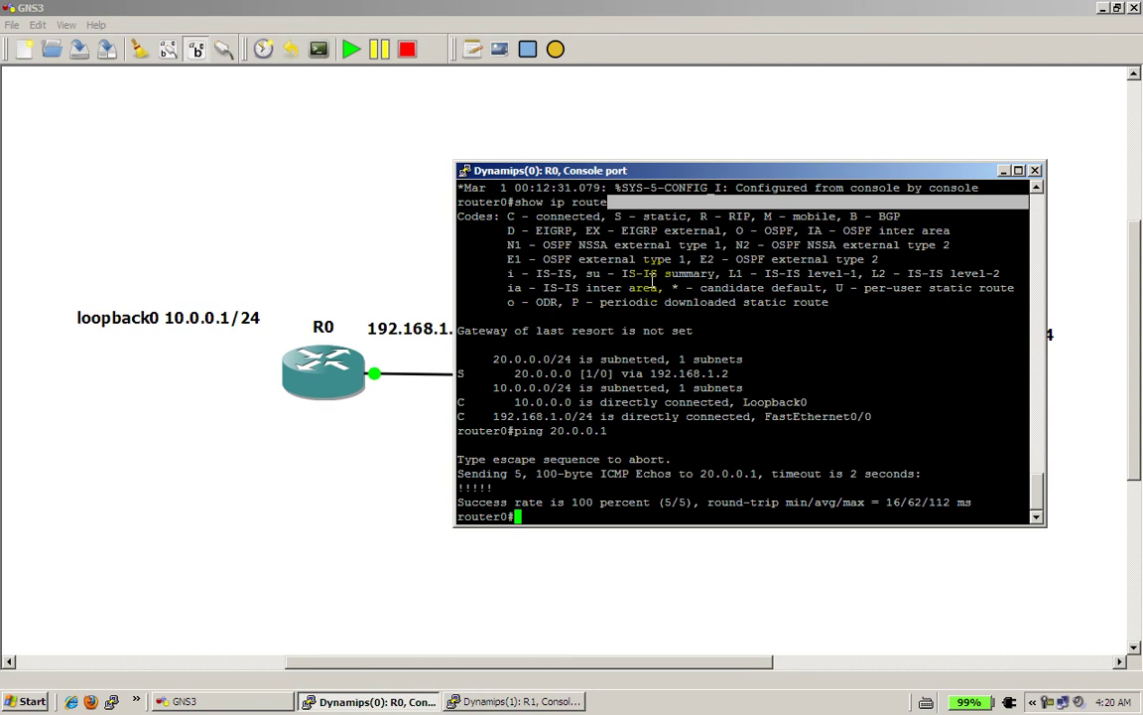
- Minimize R1's console to examine the topology, and bring R0's console with its routing table back up
{"action": "left_click", "coordinate": [722, 189]}
{"action": "left_click_drag", "start_coordinate": [722, 174], "coordinate": [390, 146]}
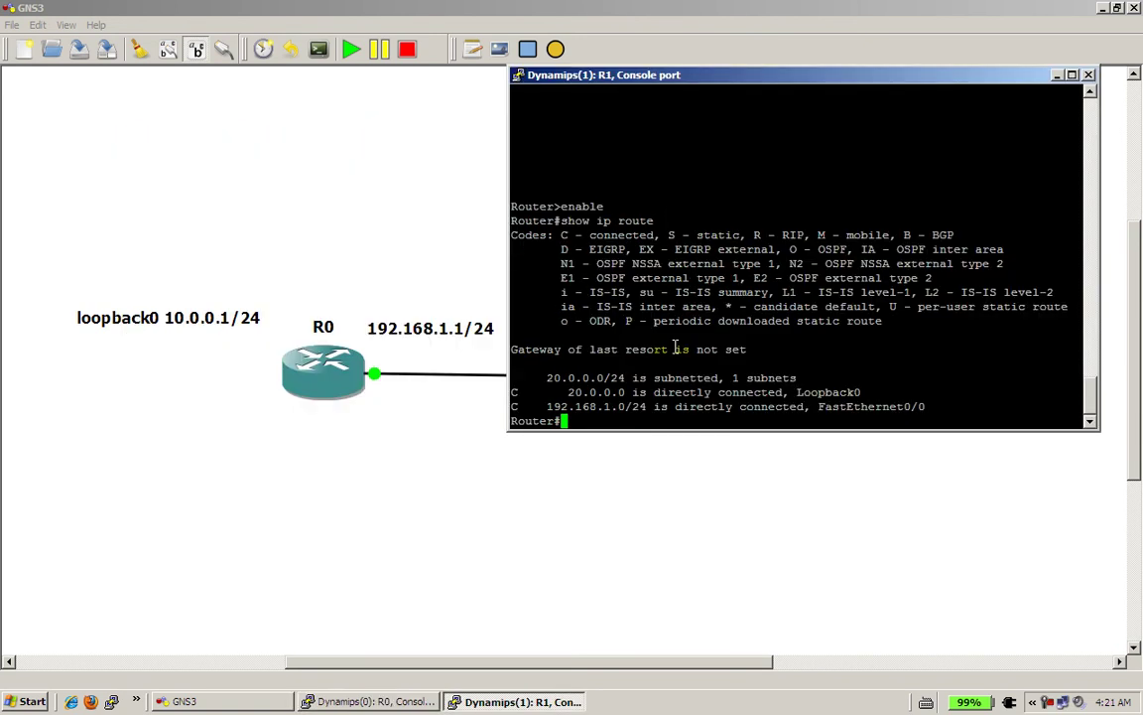
{"action": "left_click", "coordinate": [1058, 76]}
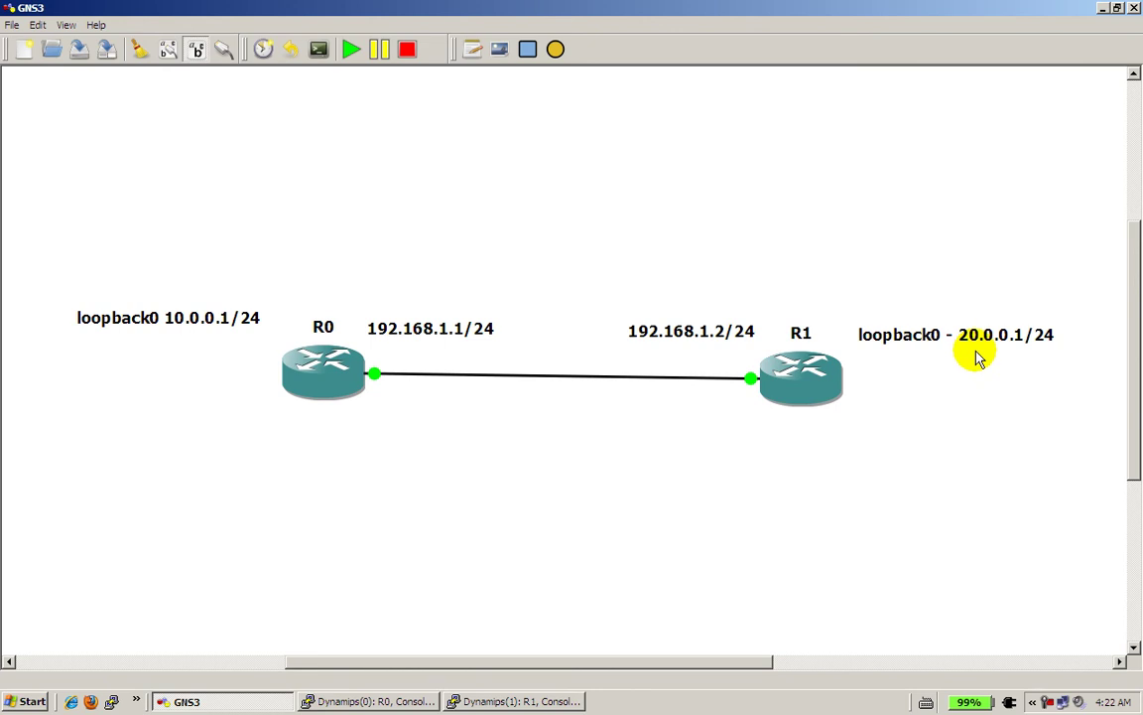
{"action": "mouse_move", "coordinate": [295, 366]}
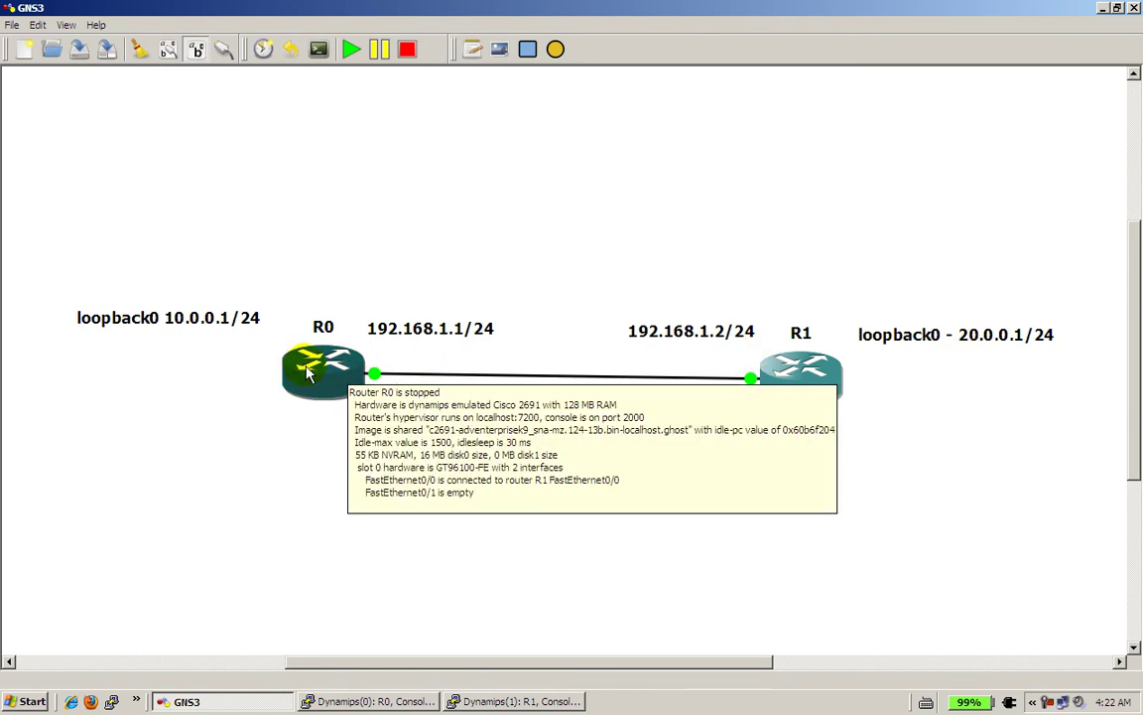
{"action": "left_click", "coordinate": [365, 700]}
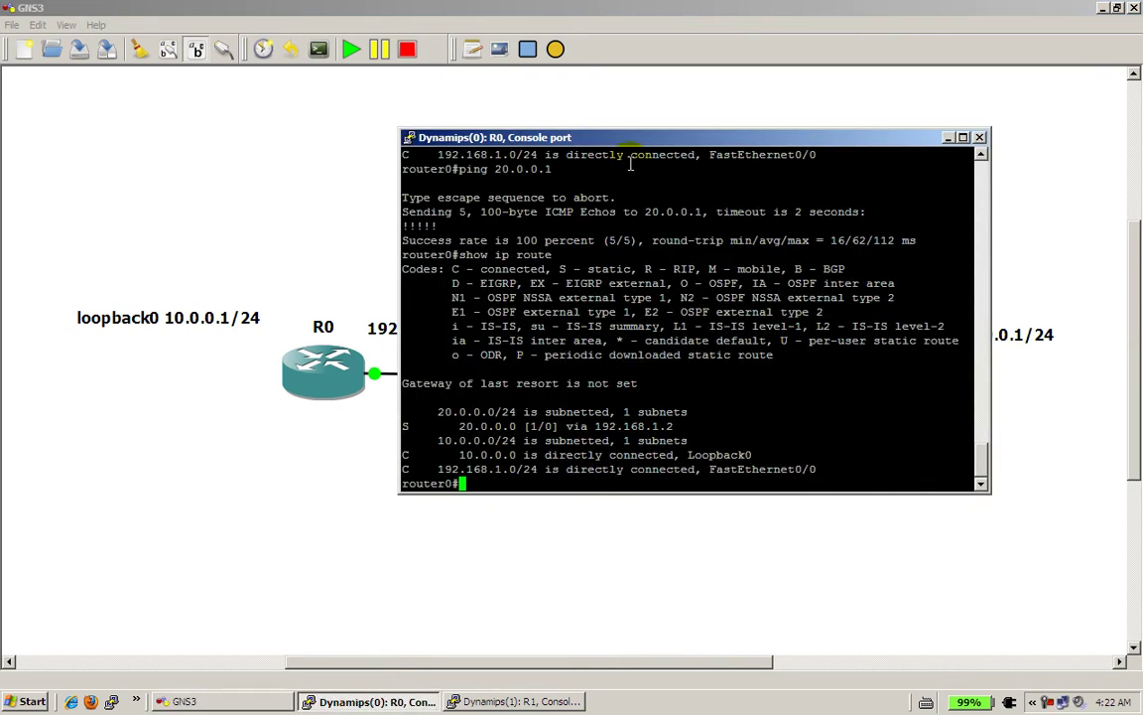
- Move R0's console window aside to uncover the 192.168.1.1/24 label in the topology
{"action": "left_click_drag", "start_coordinate": [630, 143], "coordinate": [758, 119]}
{"action": "key", "text": "Up"}
{"action": "key", "text": "Up"}
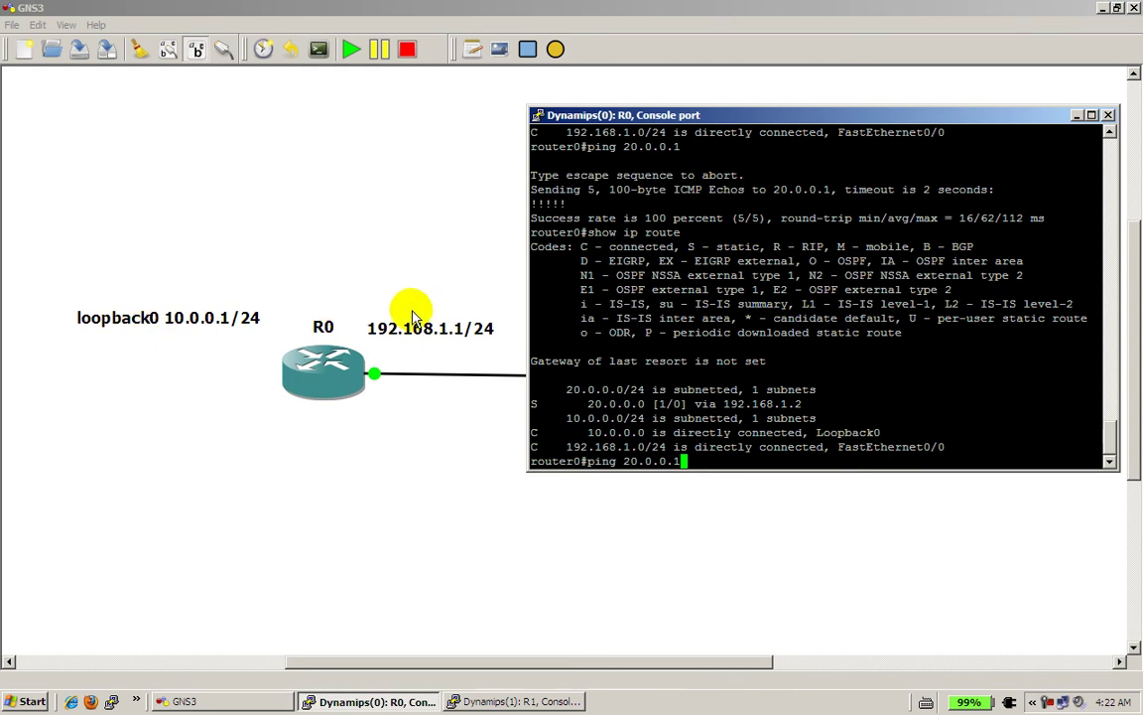
{"action": "key", "text": "BackSpace"}
{"action": "key", "text": "BackSpace"}
{"action": "key", "text": "BackSpace"}
{"action": "key", "text": "BackSpace"}
{"action": "key", "text": "BackSpace"}
{"action": "key", "text": "BackSpace"}
{"action": "key", "text": "BackSpace"}
{"action": "key", "text": "BackSpace"}
{"action": "key", "text": "BackSpace"}
{"action": "key", "text": "BackSpace"}
{"action": "key", "text": "BackSpace"}
{"action": "key", "text": "BackSpace"}
{"action": "key", "text": "BackSpace"}
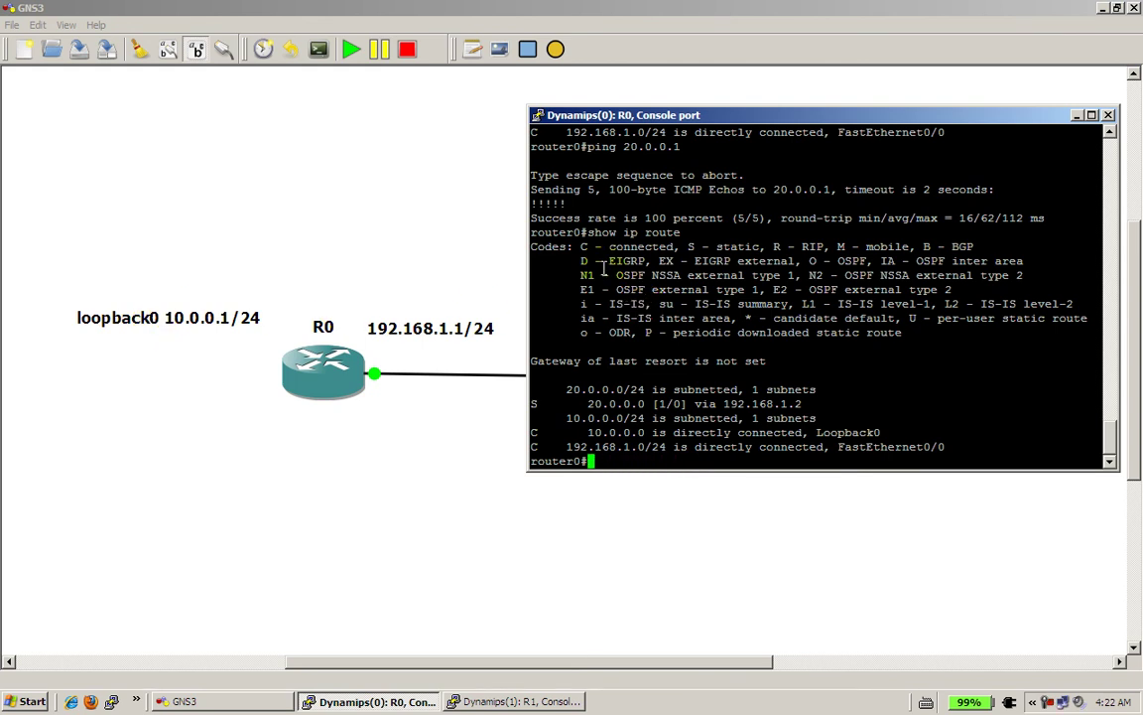
- Start an extended ping from router0 to target 20.0.0.1, accepting the default protocol, repeat count, datagram size and timeout
{"action": "type", "text": "ping"}
{"action": "key", "text": "Return"}
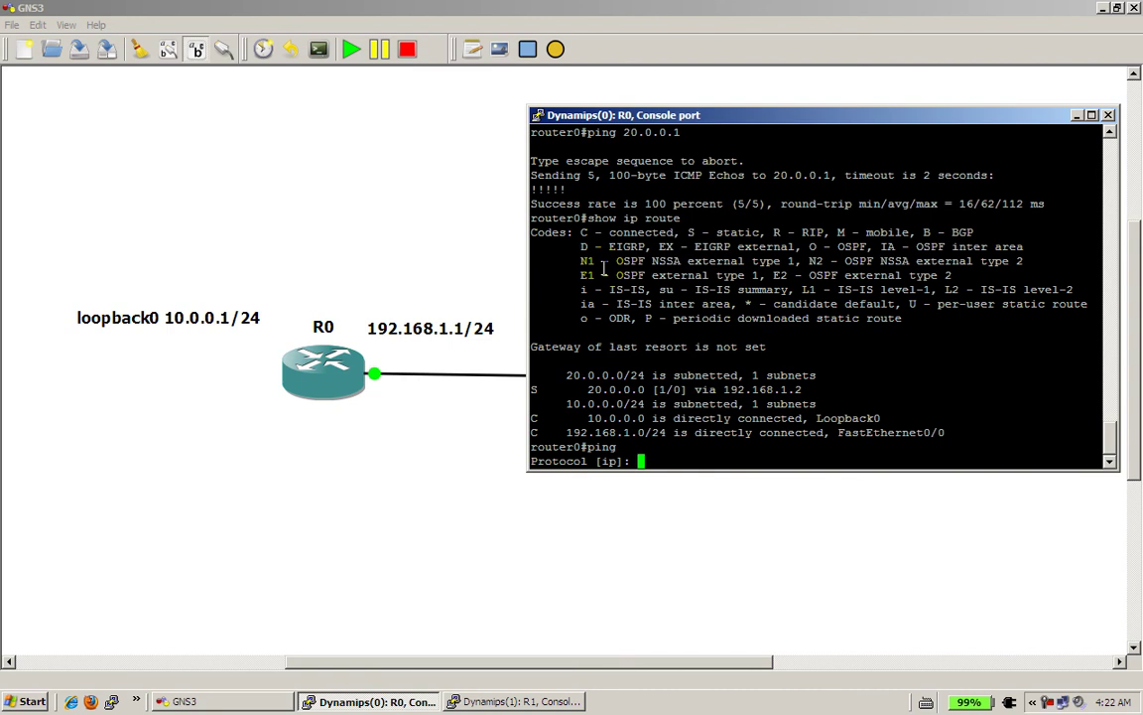
{"action": "key", "text": "Return"}
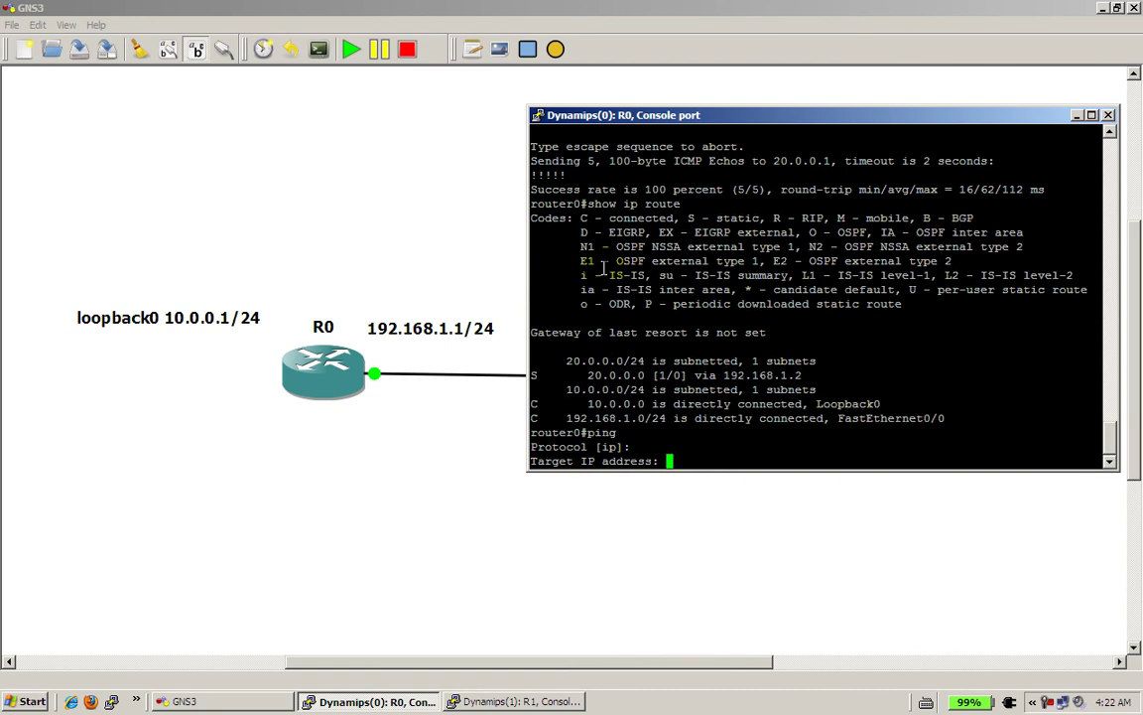
{"action": "type", "text": "20.0.0.1"}
{"action": "key", "text": "Return"}
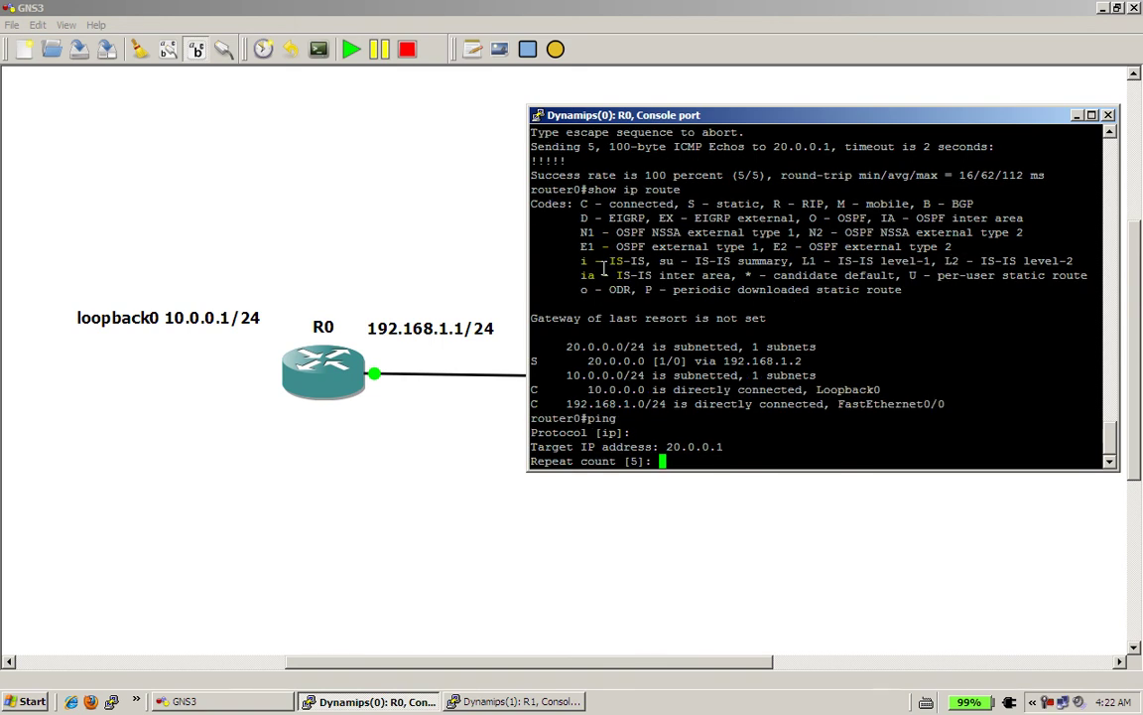
{"action": "key", "text": "Return"}
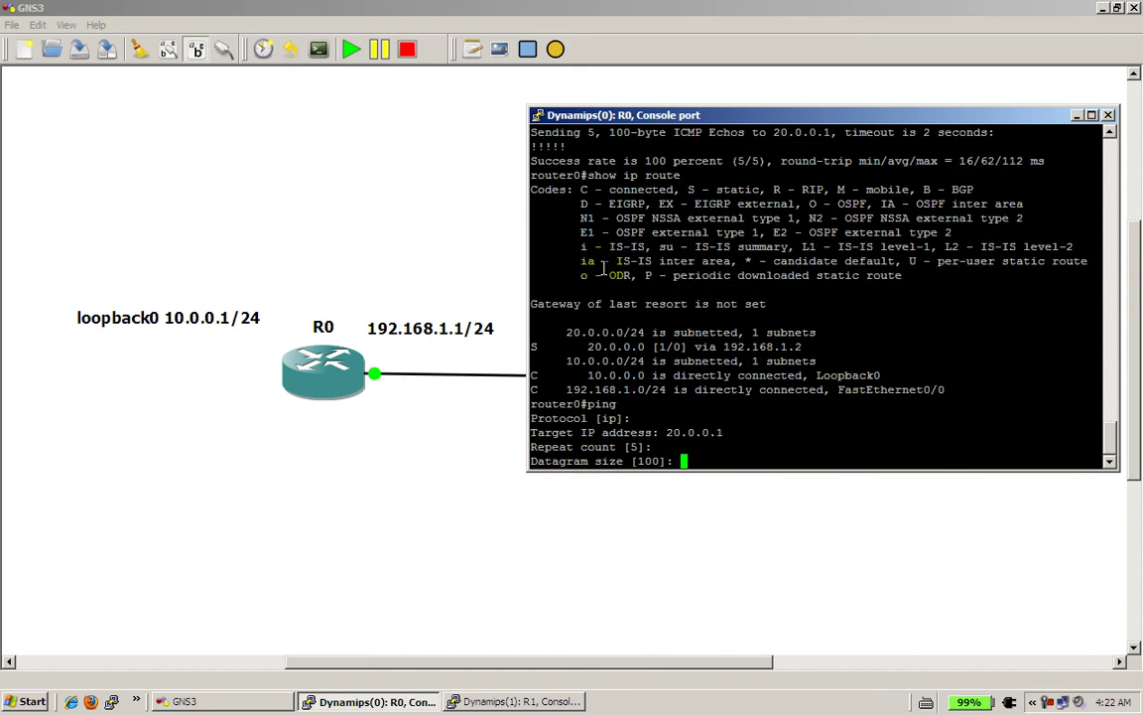
{"action": "key", "text": "Return"}
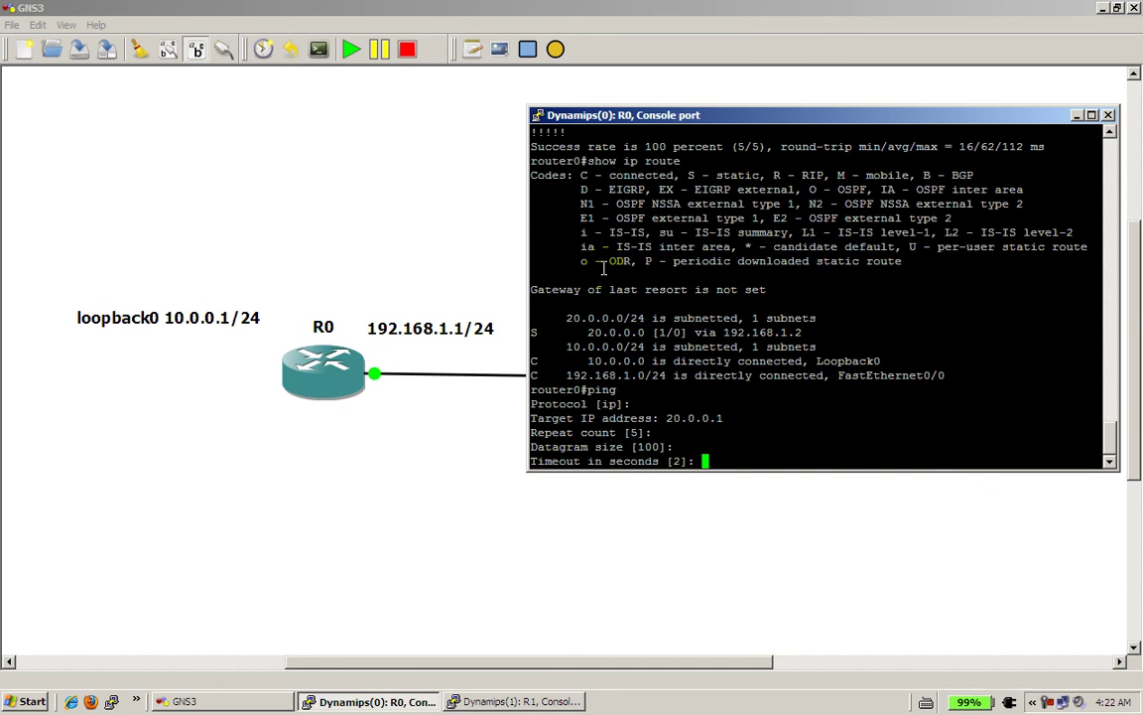
{"action": "key", "text": "Return"}
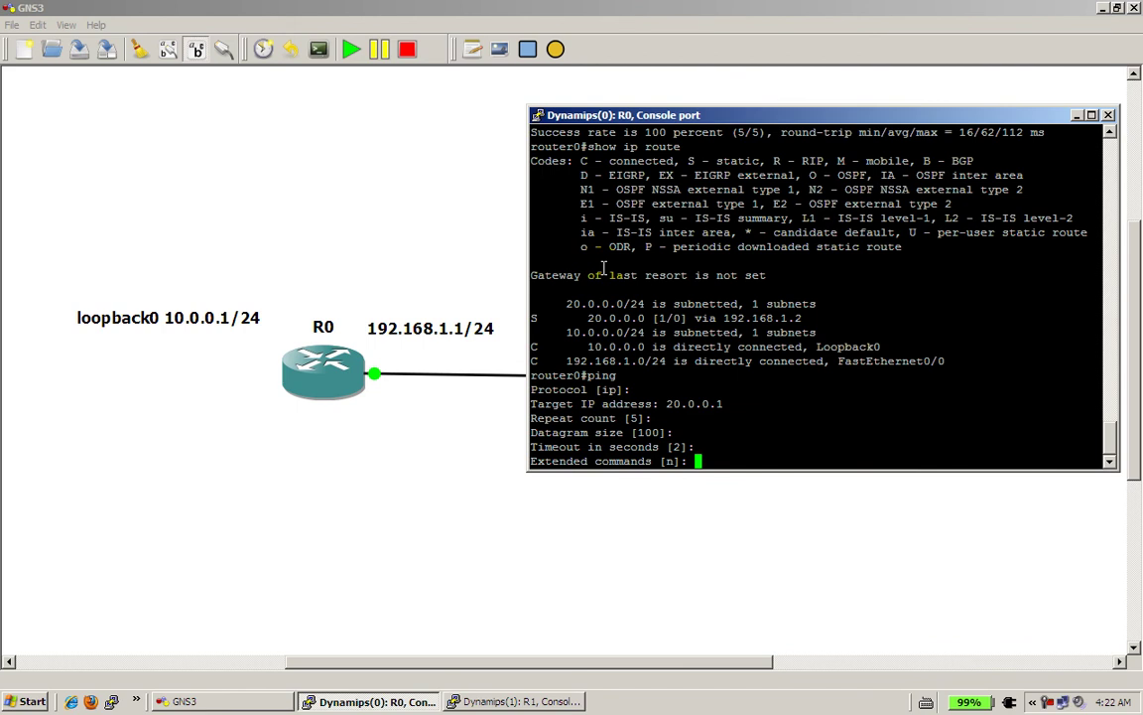
- Enable the ping's extended commands, set the source address to 10.0.0.1, and accept the remaining defaults to send it
{"action": "type", "text": "y"}
{"action": "key", "text": "Return"}
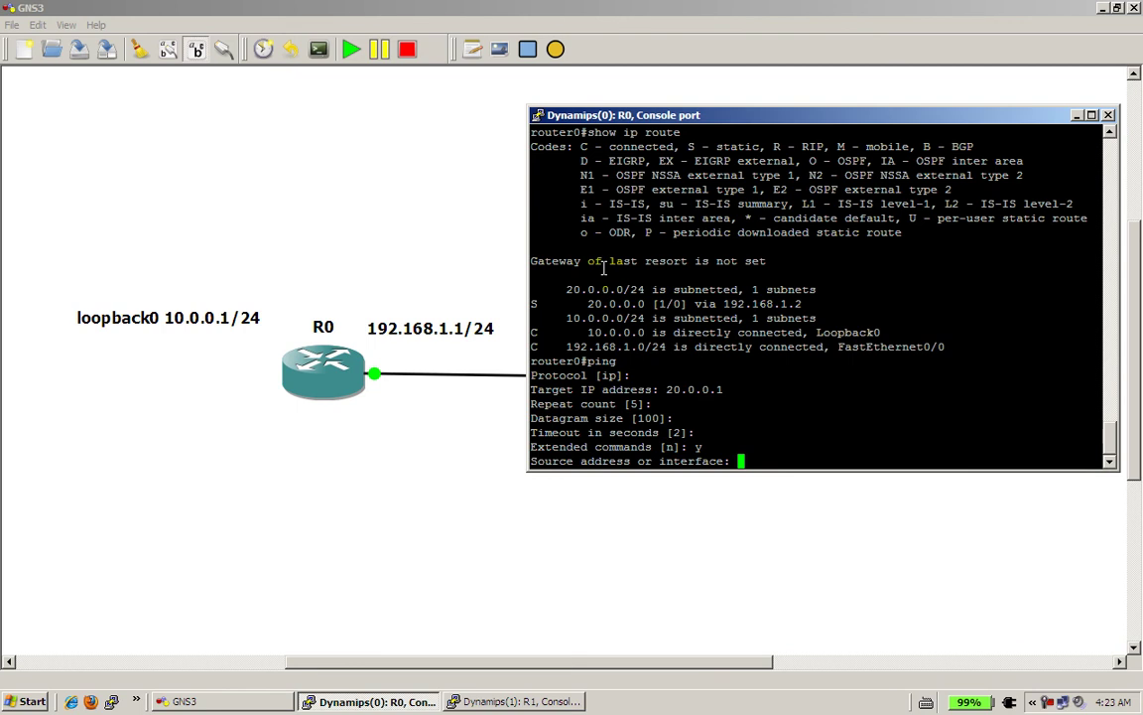
{"action": "type", "text": "10.0.0.1"}
{"action": "key", "text": "Return"}
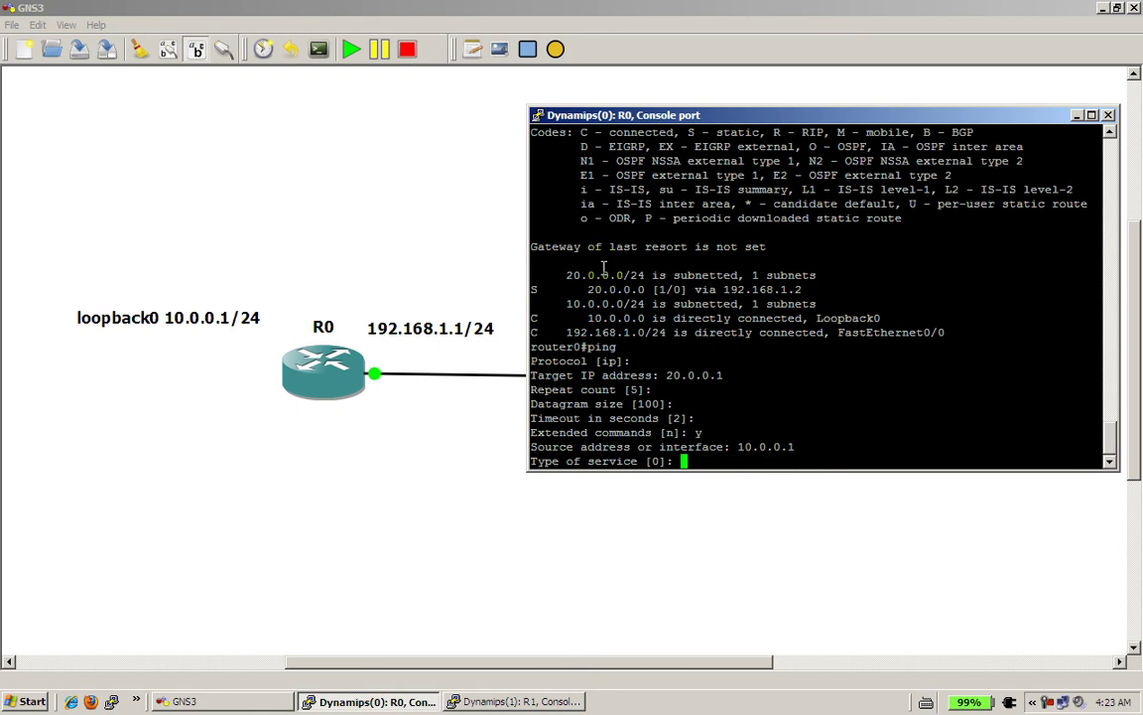
{"action": "key", "text": "Return"}
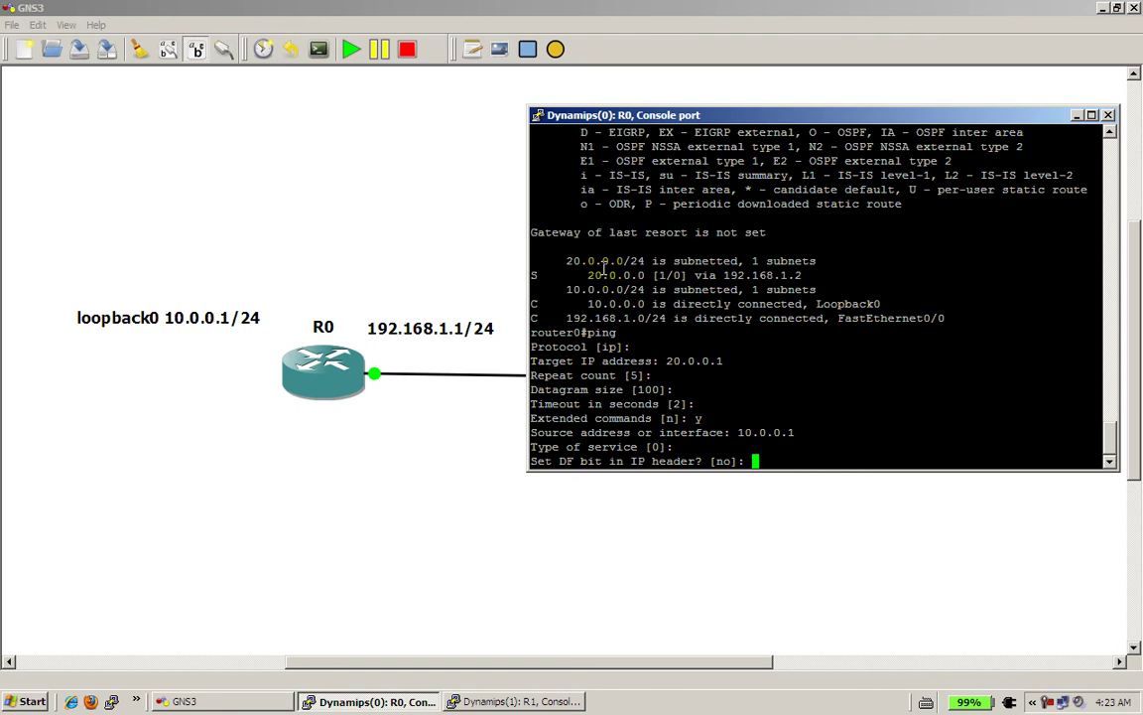
{"action": "key", "text": "Return"}
{"action": "key", "text": "Return"}
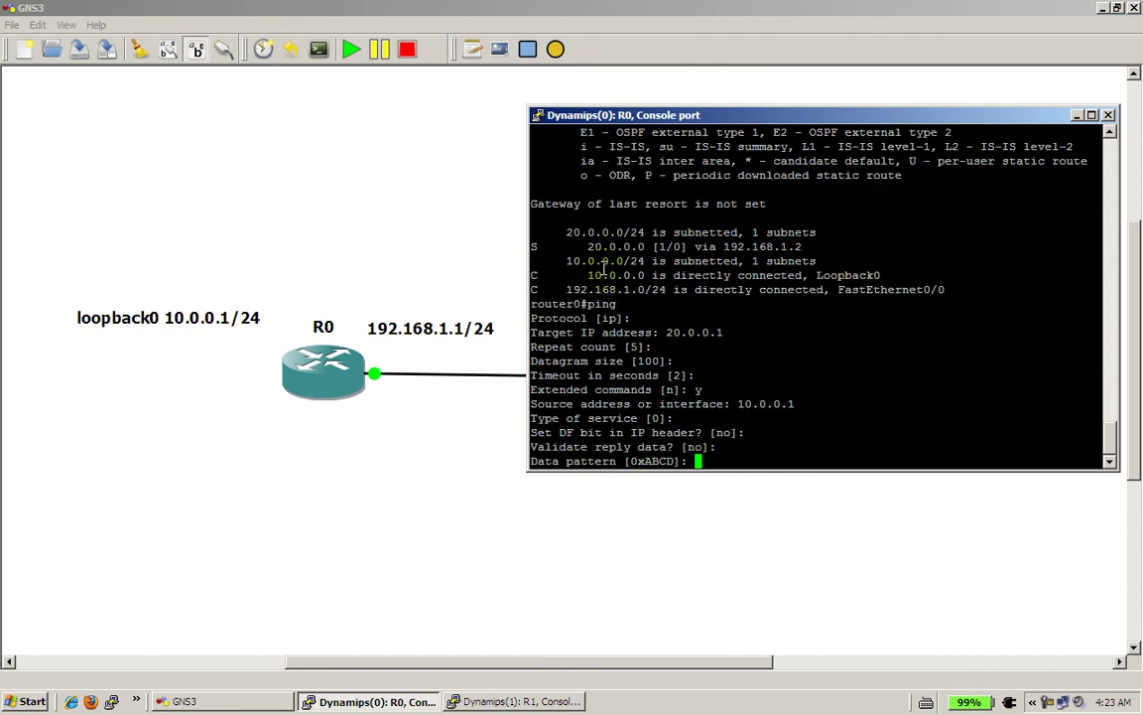
{"action": "key", "text": "Return"}
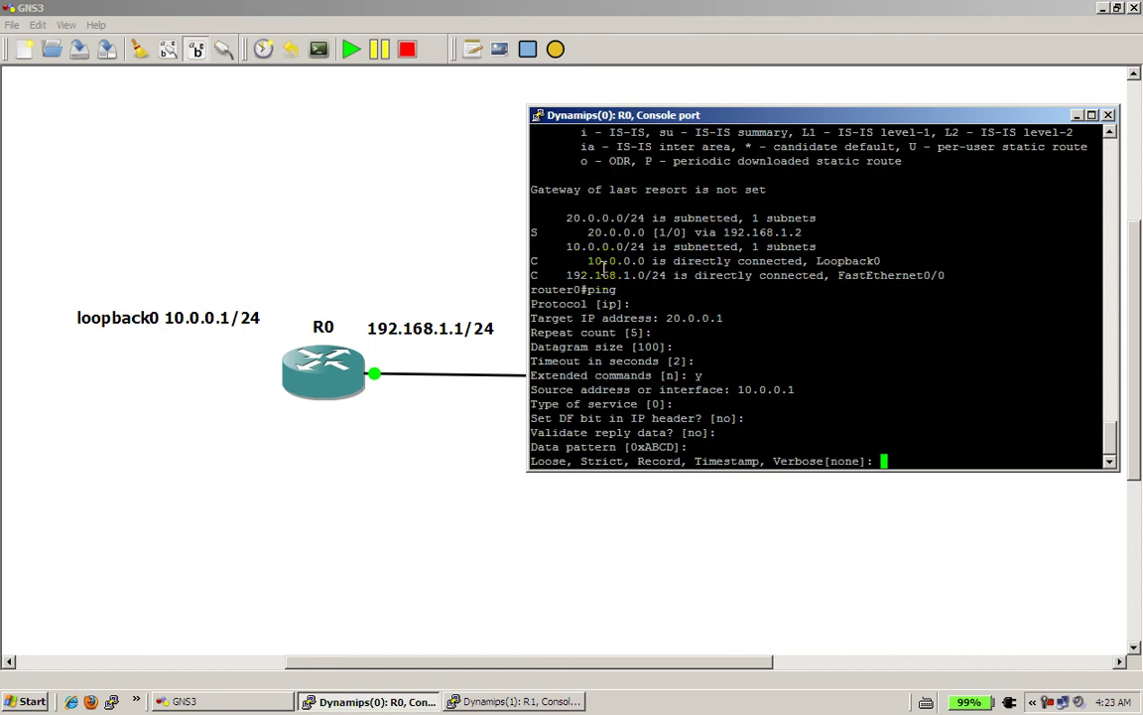
{"action": "key", "text": "Return"}
{"action": "key", "text": "Return"}
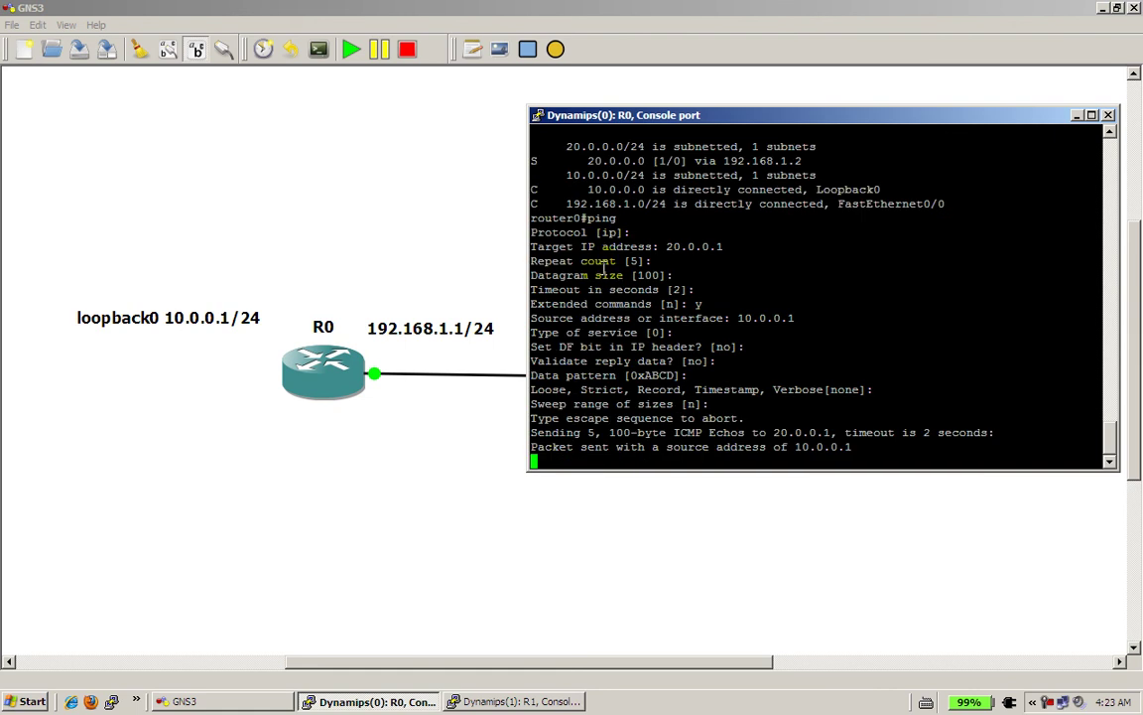
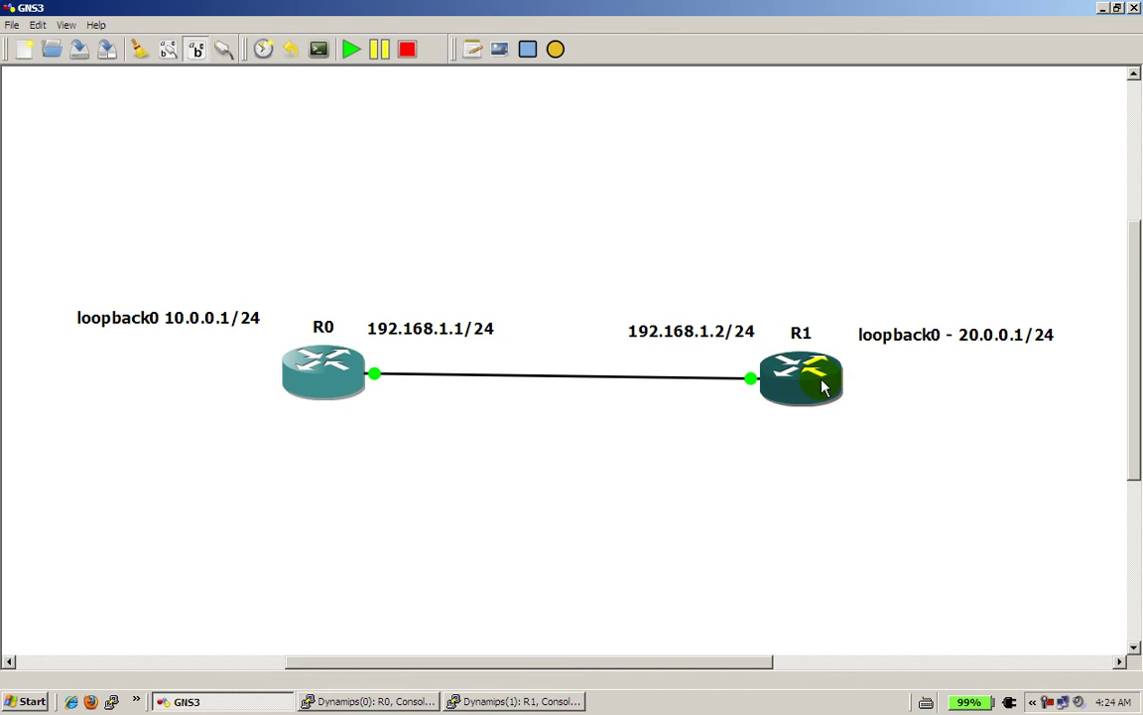
- In R1's console, display the routing table and ping R0's loopback address 10.0.0.1
{"action": "mouse_move", "coordinate": [822, 387]}
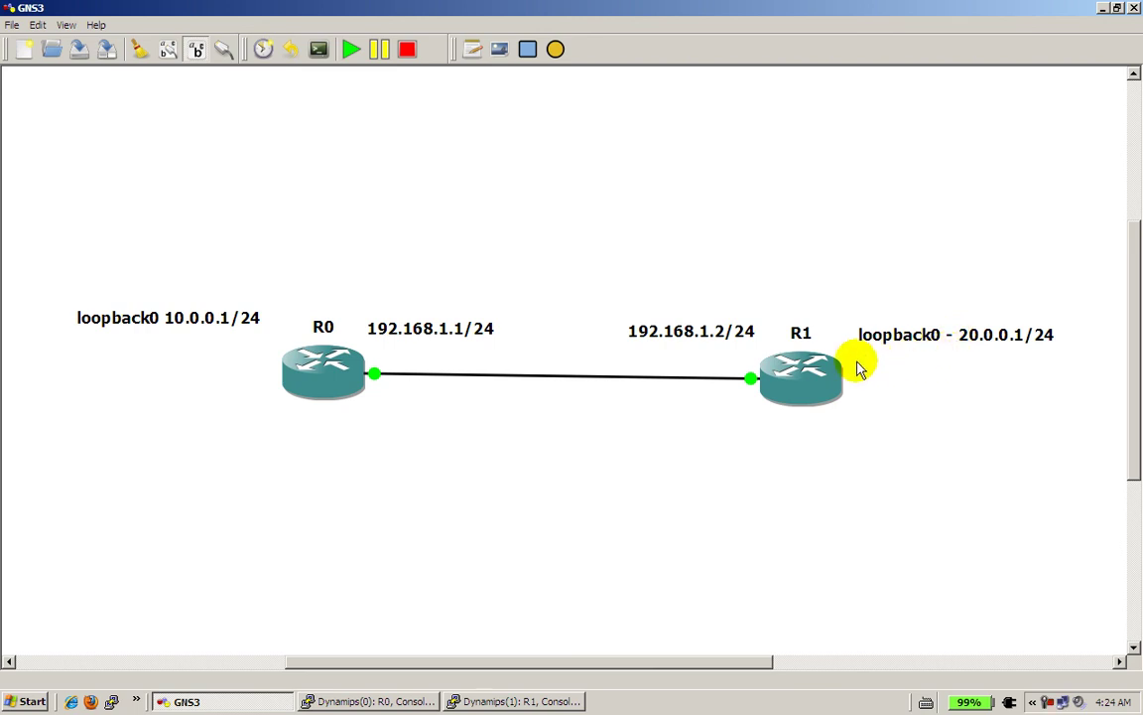
{"action": "left_click", "coordinate": [549, 693]}
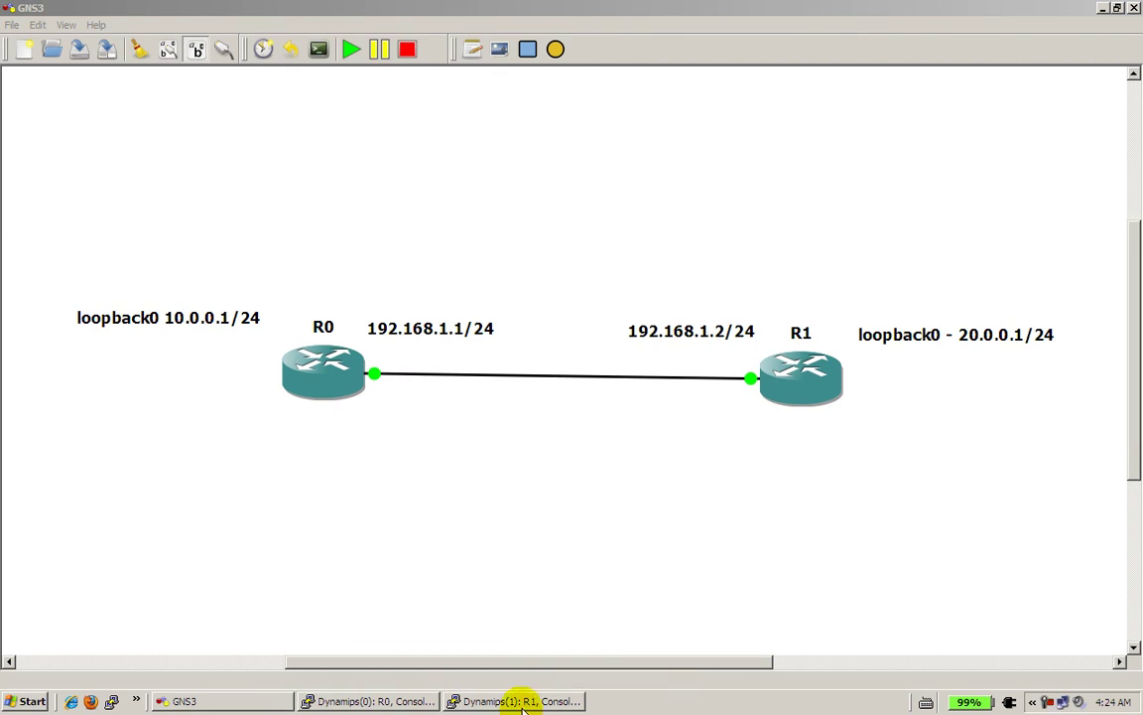
{"action": "type", "text": "show ip route"}
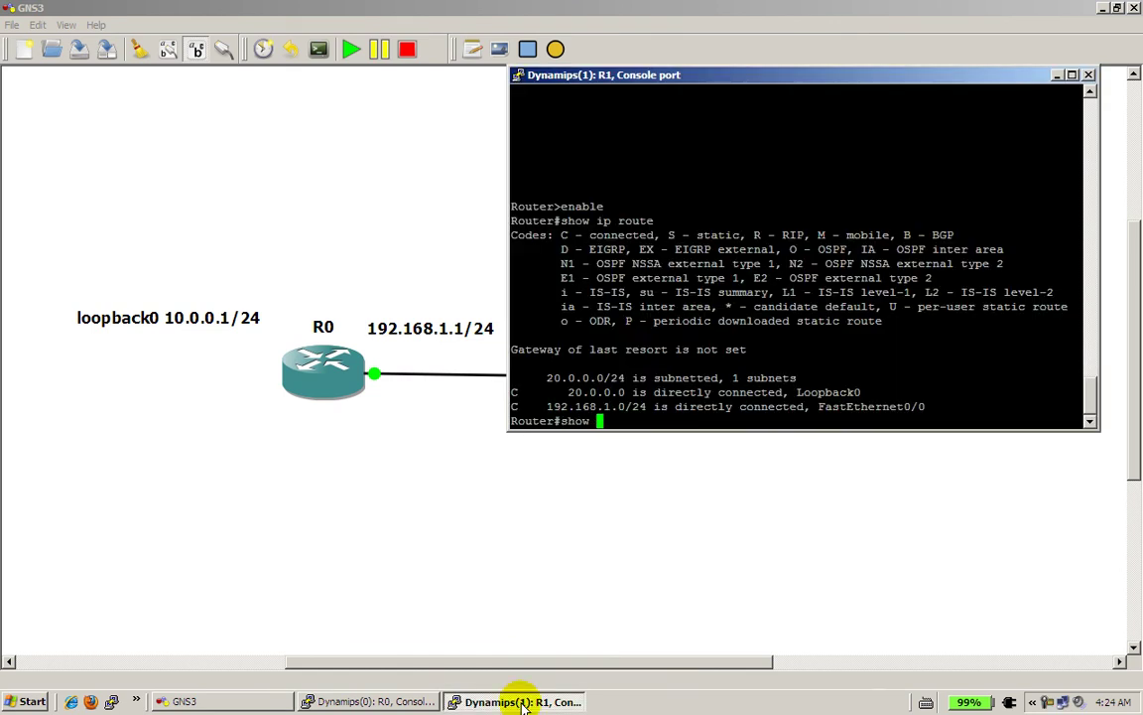
{"action": "key", "text": "Return"}
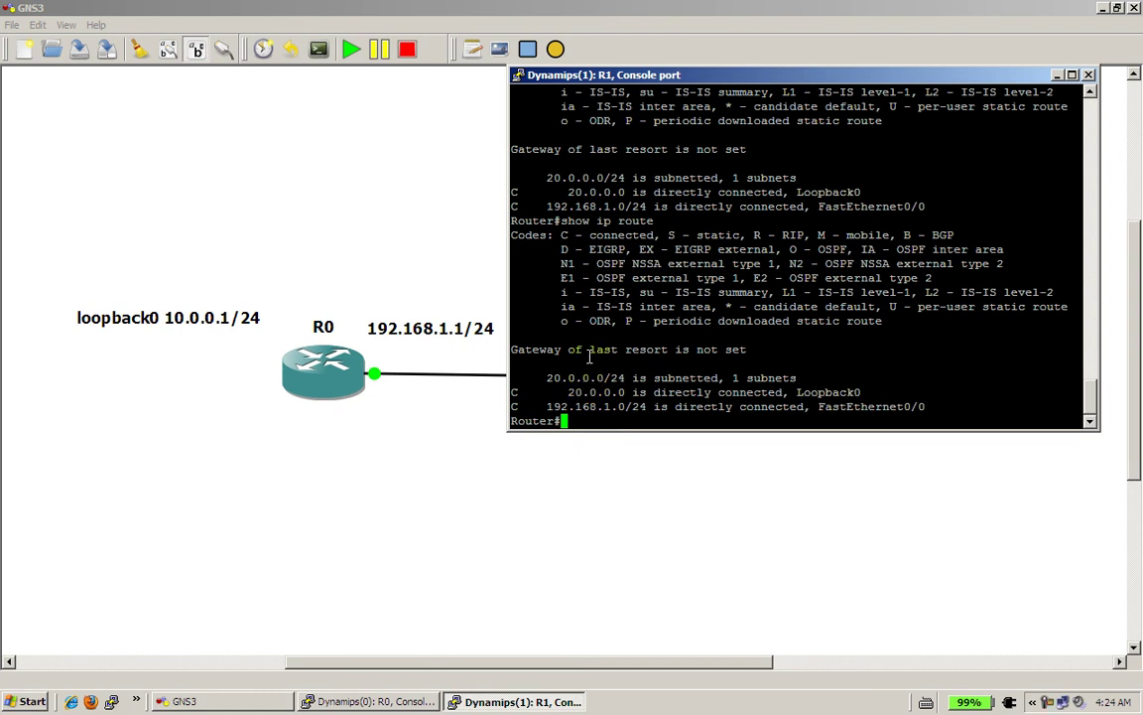
{"action": "type", "text": "ping 10.0.0.1"}
{"action": "key", "text": "Return"}
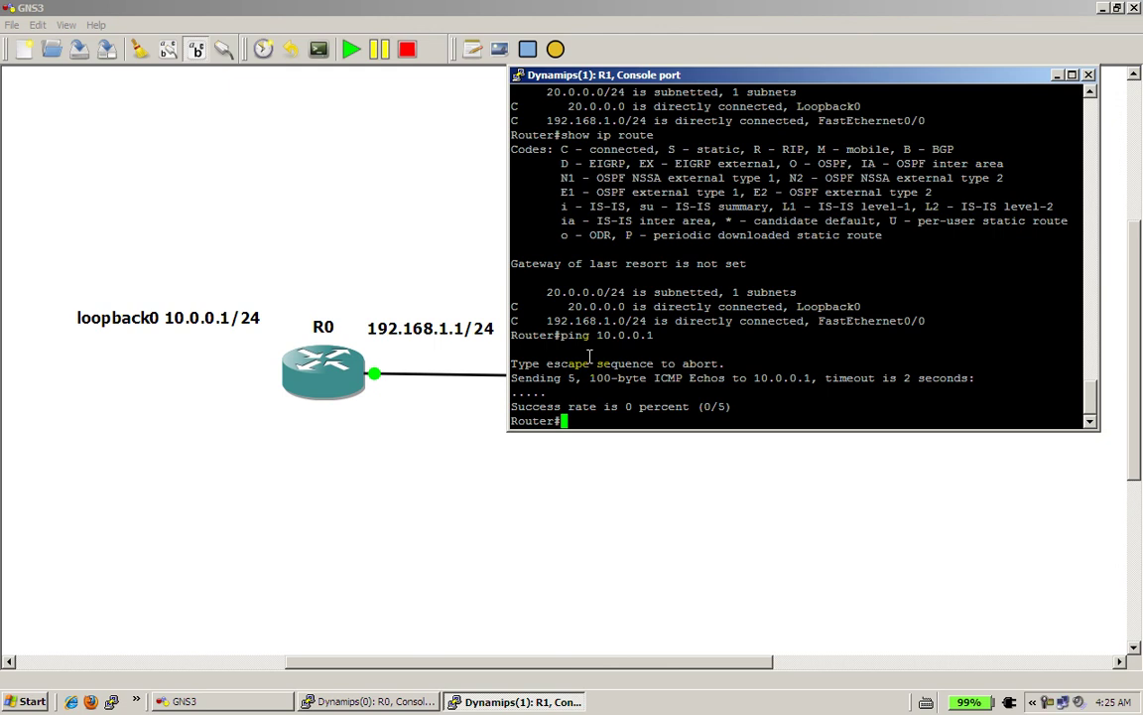
- In R1's global configuration, try to add a static route to 10.0.0.1 with mask 255.255.255.0 via 192.168.1.1
{"action": "type", "text": "conf t"}
{"action": "key", "text": "Return"}
{"action": "type", "text": "ip route "}
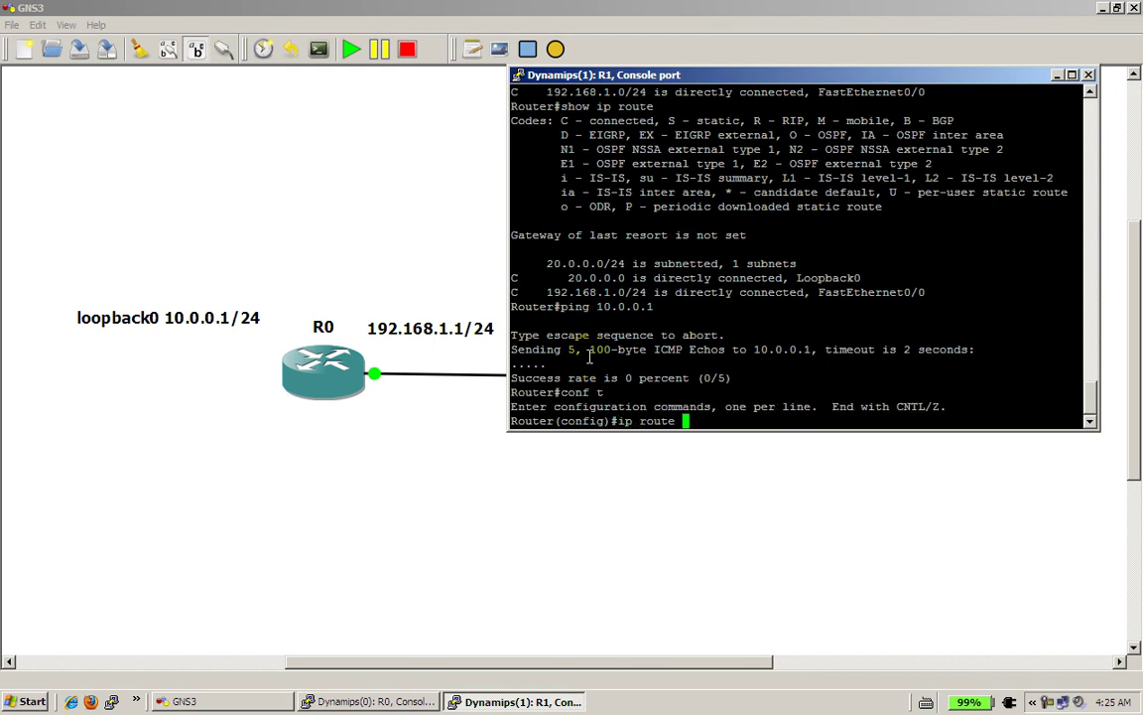
{"action": "type", "text": "10.0.0.1 255.25"}
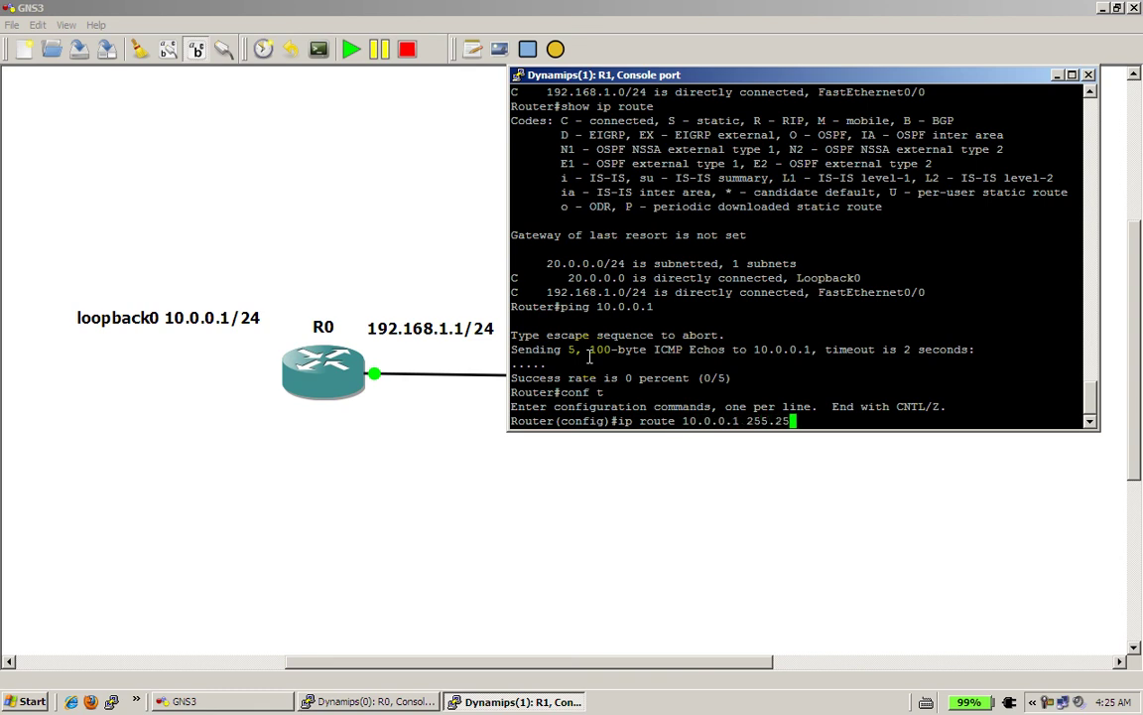
{"action": "type", "text": "5.255.0 192.168.1.1"}
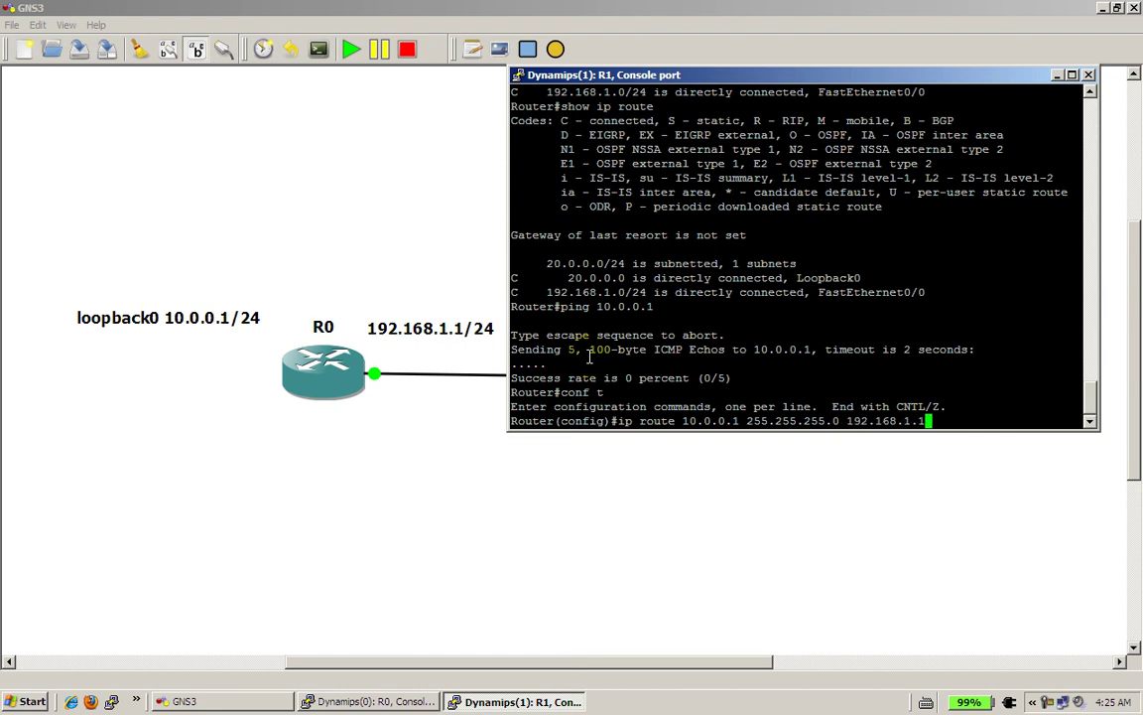
{"action": "key", "text": "Return"}
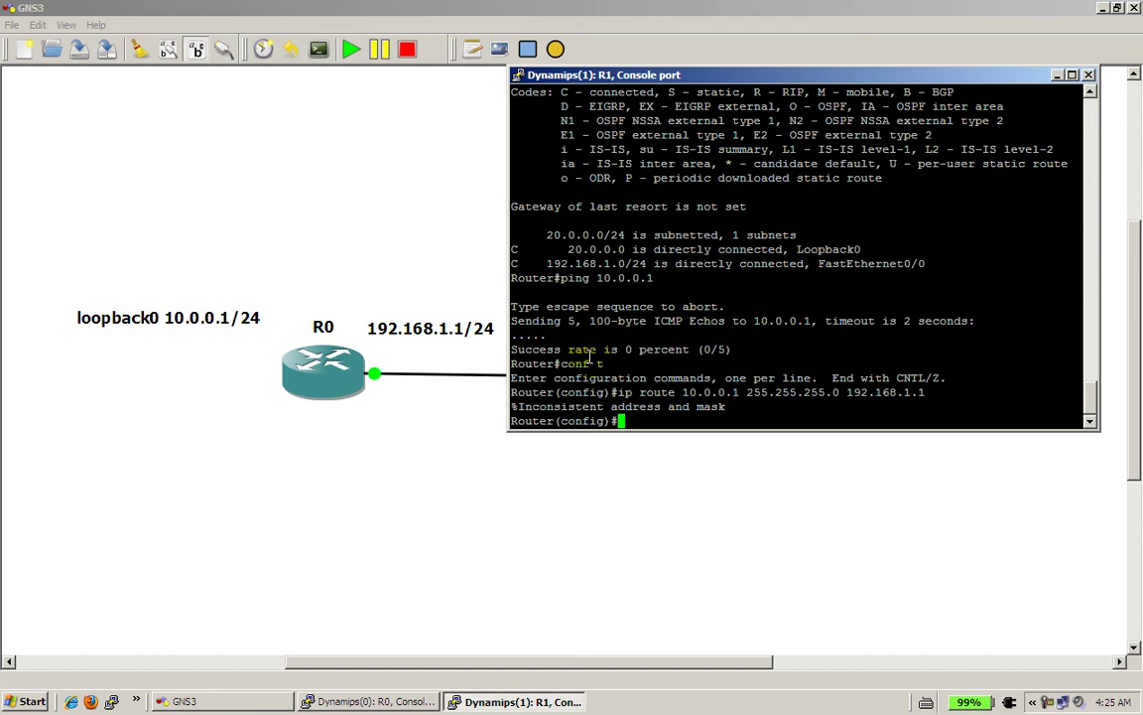
- Recall R1's static route command, change its destination to network 10.0.0.0, and submit it
{"action": "key", "text": "Up"}
{"action": "key", "text": "Left"}
{"action": "key", "text": "Left"}
{"action": "key", "text": "Left"}
{"action": "key", "text": "Left"}
{"action": "key", "text": "Left"}
{"action": "key", "text": "Left"}
{"action": "key", "text": "Left"}
{"action": "key", "text": "Left"}
{"action": "key", "text": "Left"}
{"action": "key", "text": "Left"}
{"action": "key", "text": "Left"}
{"action": "key", "text": "Left"}
{"action": "key", "text": "Left"}
{"action": "key", "text": "Left"}
{"action": "key", "text": "Left"}
{"action": "key", "text": "Left"}
{"action": "key", "text": "Left"}
{"action": "key", "text": "Left"}
{"action": "key", "text": "Left"}
{"action": "key", "text": "Left"}
{"action": "key", "text": "Left"}
{"action": "key", "text": "Left"}
{"action": "key", "text": "Left"}
{"action": "key", "text": "Left"}
{"action": "key", "text": "Left"}
{"action": "key", "text": "Left"}
{"action": "key", "text": "BackSpace"}
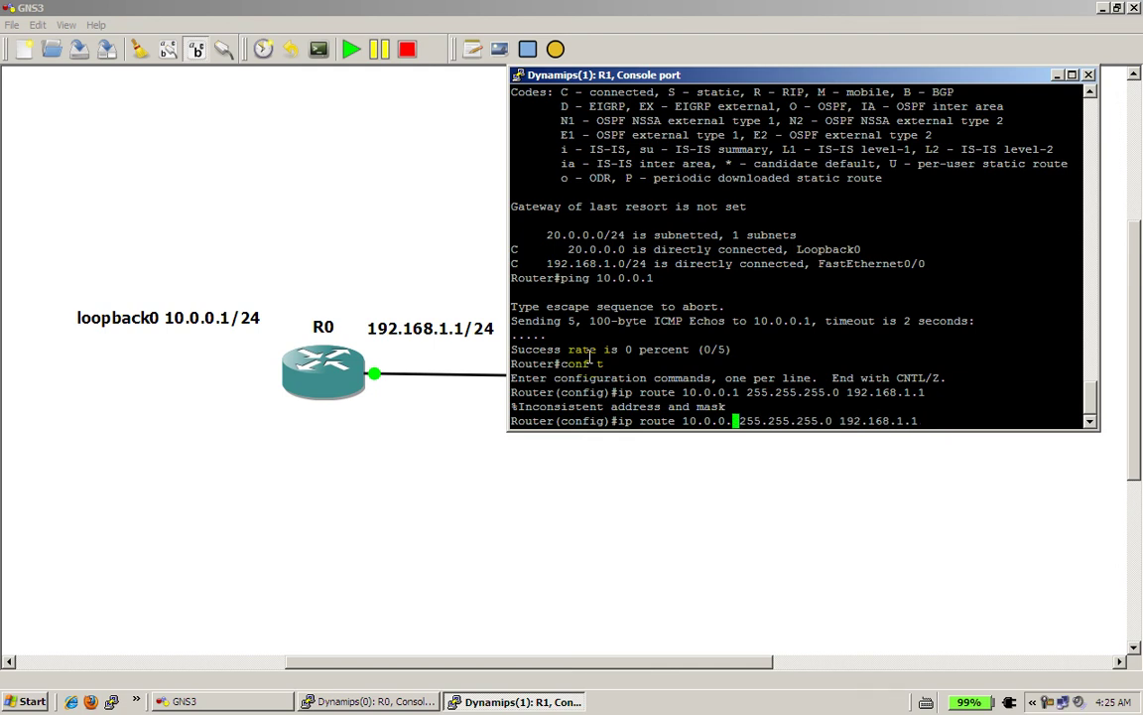
{"action": "type", "text": "0"}
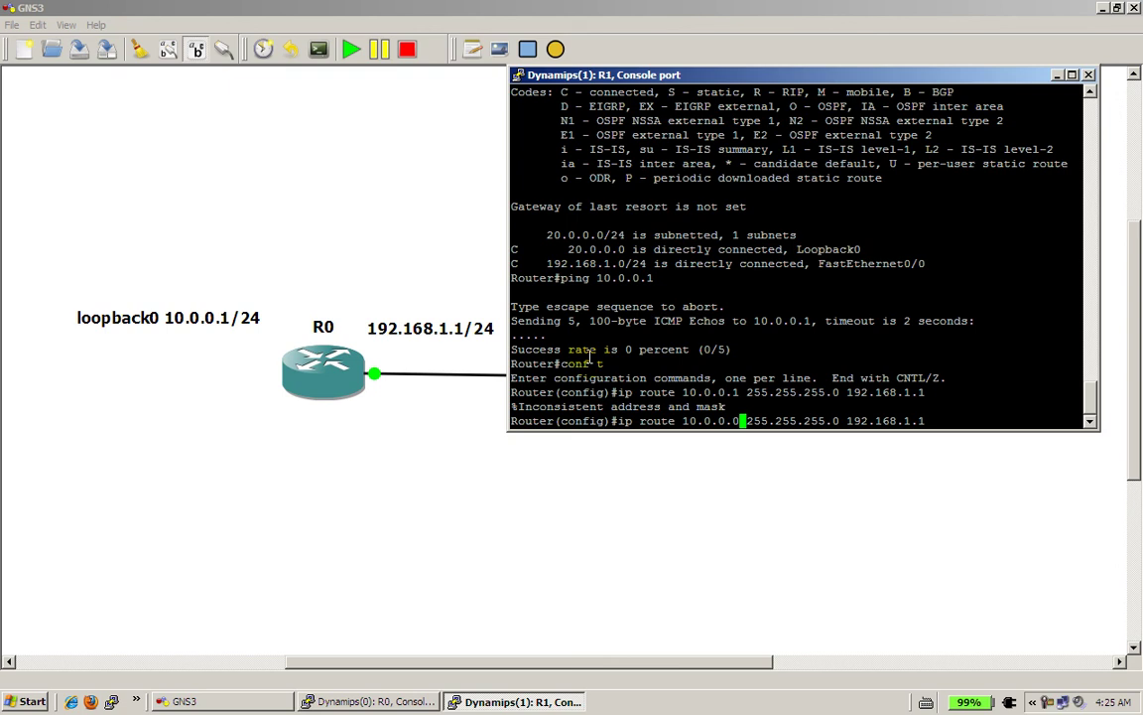
{"action": "key", "text": "Return"}
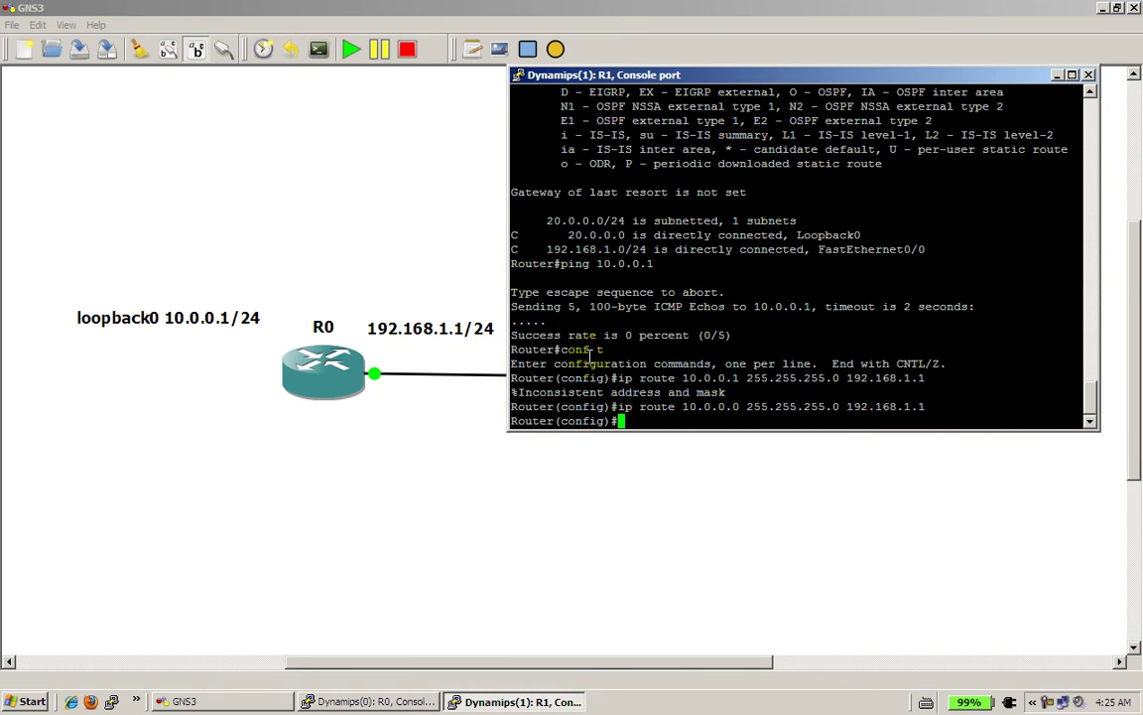
- Leave R1's configuration mode and display its routing table to check the new static route
{"action": "type", "text": "exit"}
{"action": "key", "text": "Return"}
{"action": "type", "text": "s"}
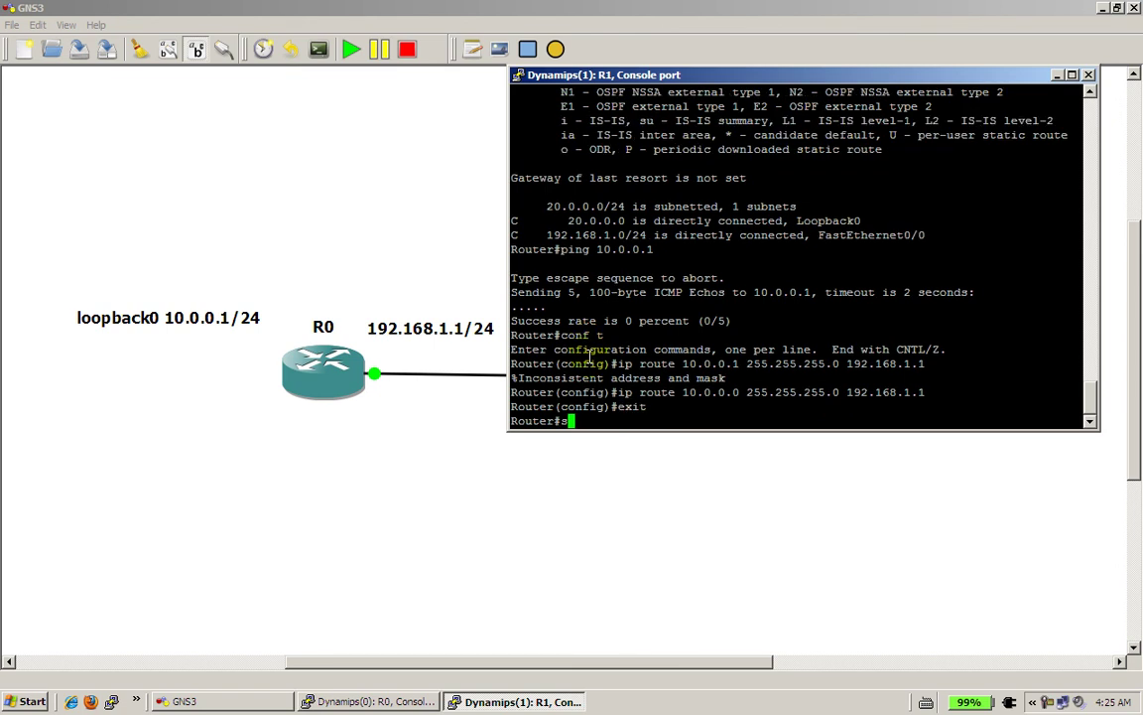
{"action": "type", "text": "how ip route"}
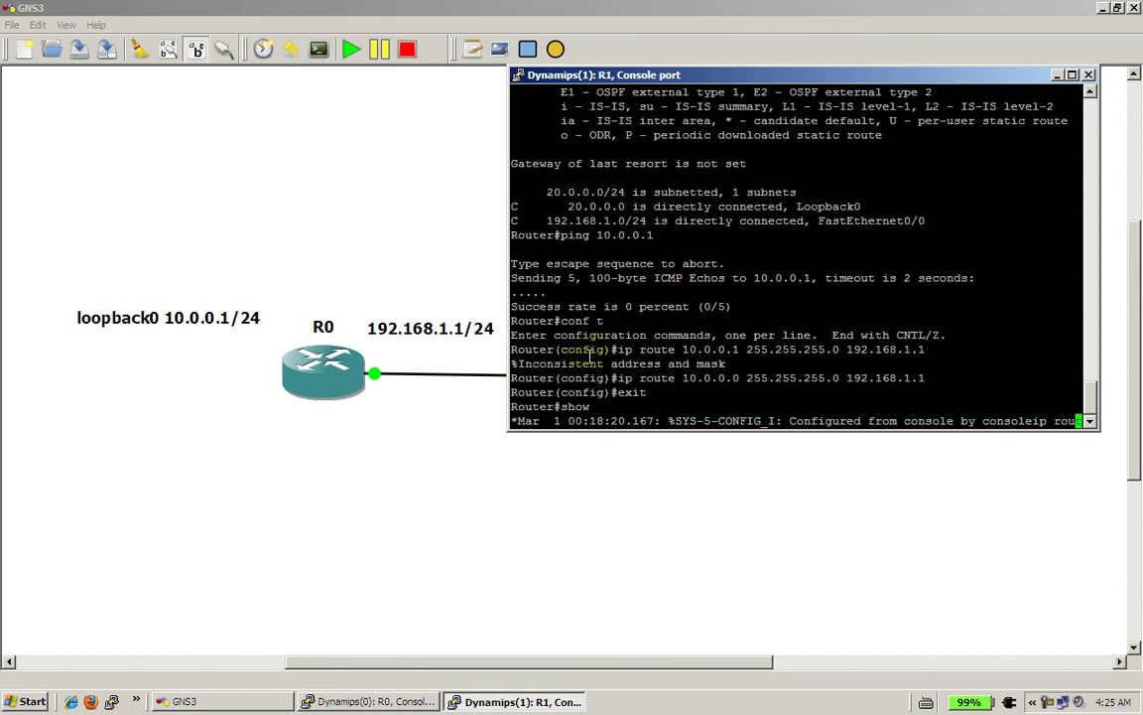
{"action": "key", "text": "Return"}
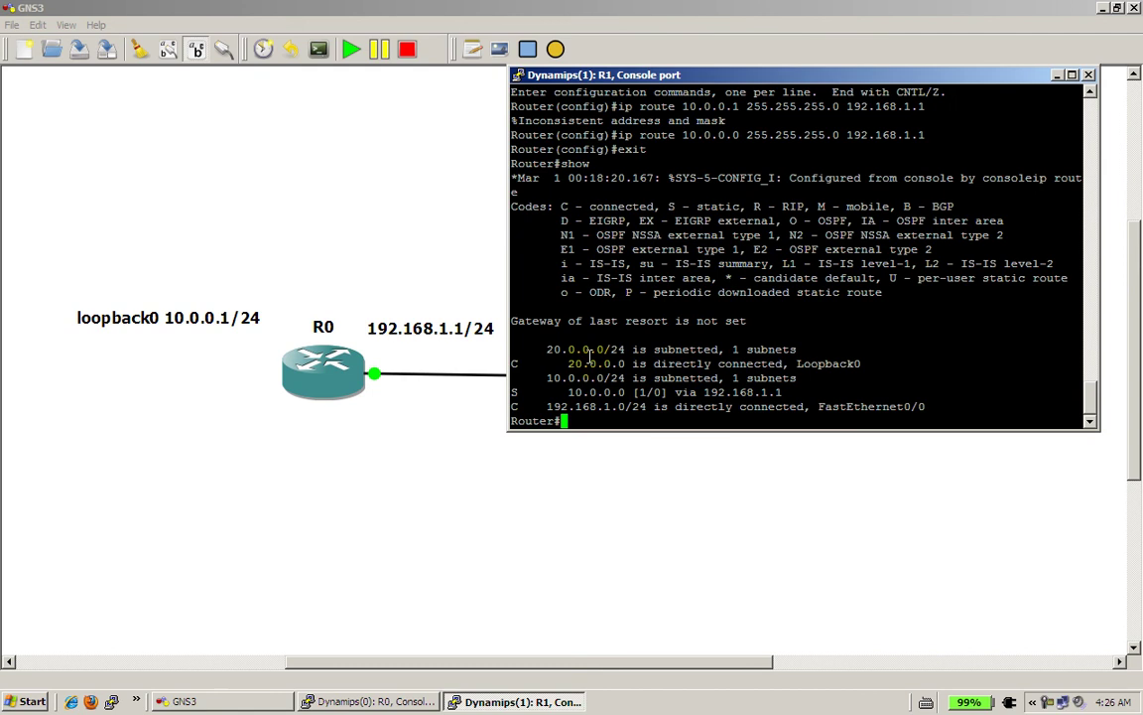
- Ping 10.0.0.1 from R1 to test the new route, and minimize R1's console
{"action": "type", "text": "ping 10.0.0.1"}
{"action": "key", "text": "Return"}
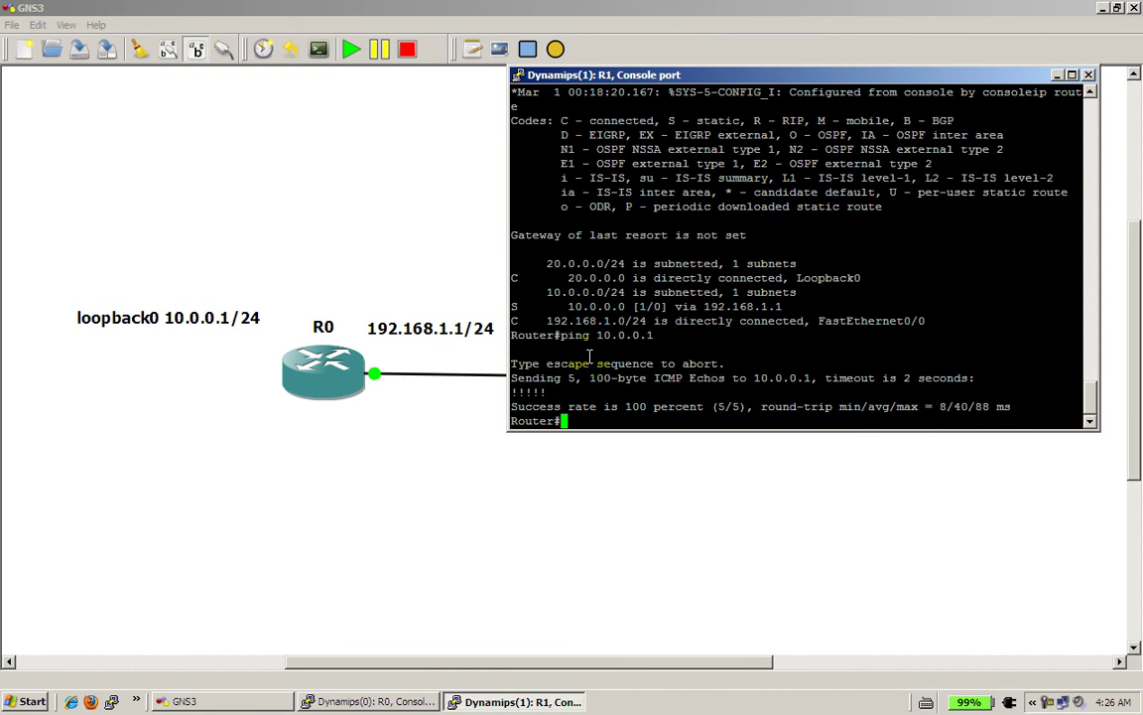
{"action": "left_click", "coordinate": [1057, 74]}
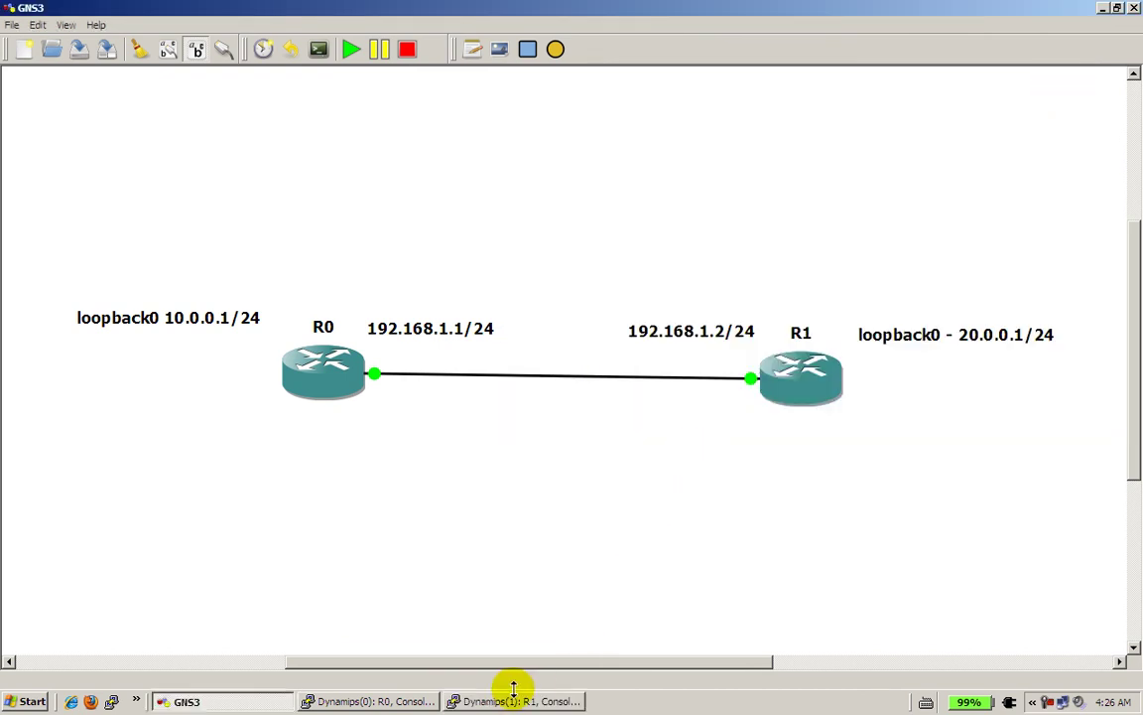
- Bring up R0's console and start another extended ping to 20.0.0.1, keeping default protocol, repeat count, datagram size and timeout
{"action": "left_click", "coordinate": [429, 694]}
{"action": "left_click", "coordinate": [828, 352]}
{"action": "type", "text": "ping"}
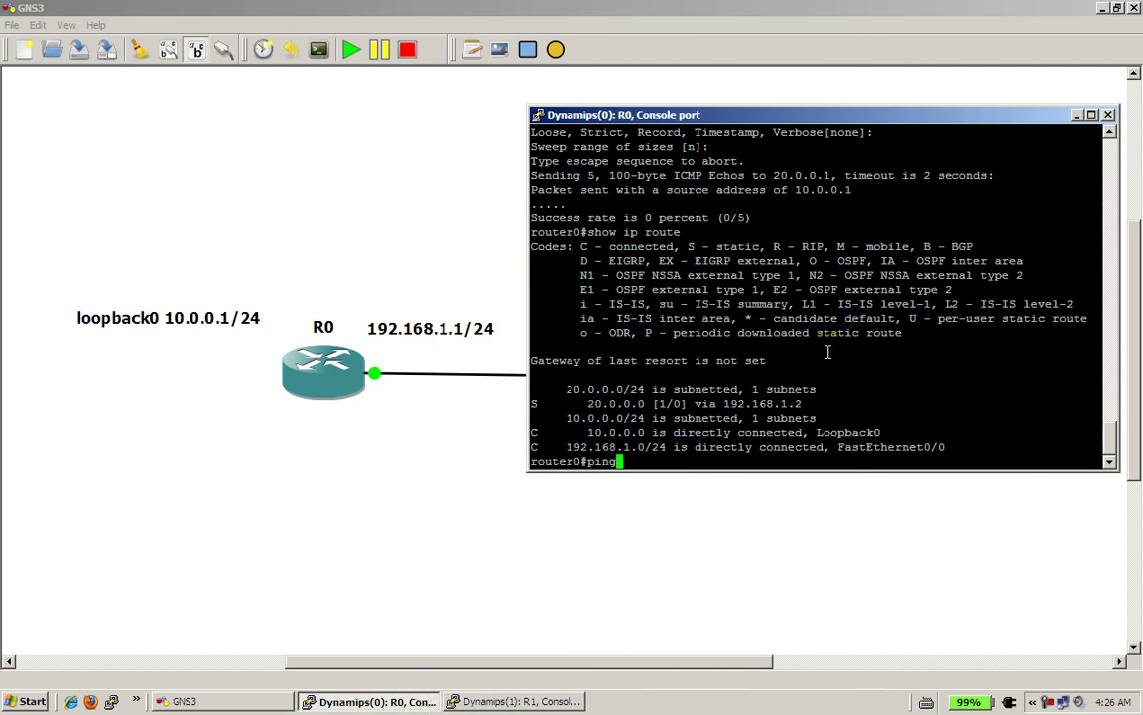
{"action": "key", "text": "Return"}
{"action": "key", "text": "Return"}
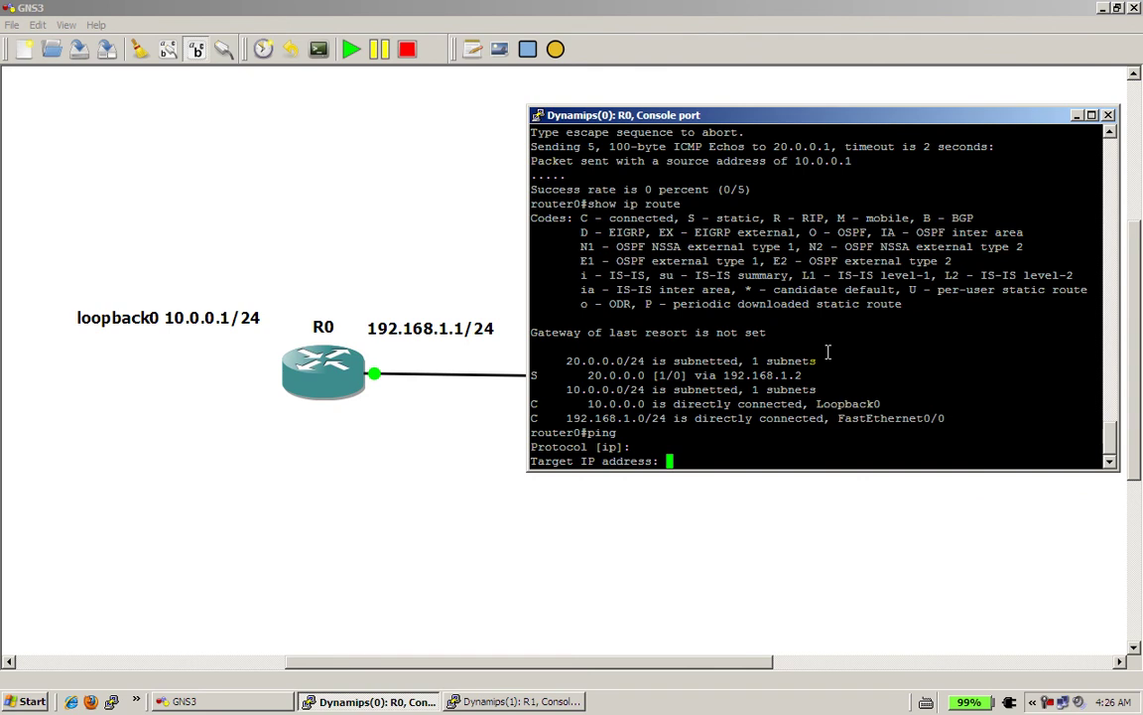
{"action": "type", "text": "20.0.0.1"}
{"action": "key", "text": "Return"}
{"action": "key", "text": "Return"}
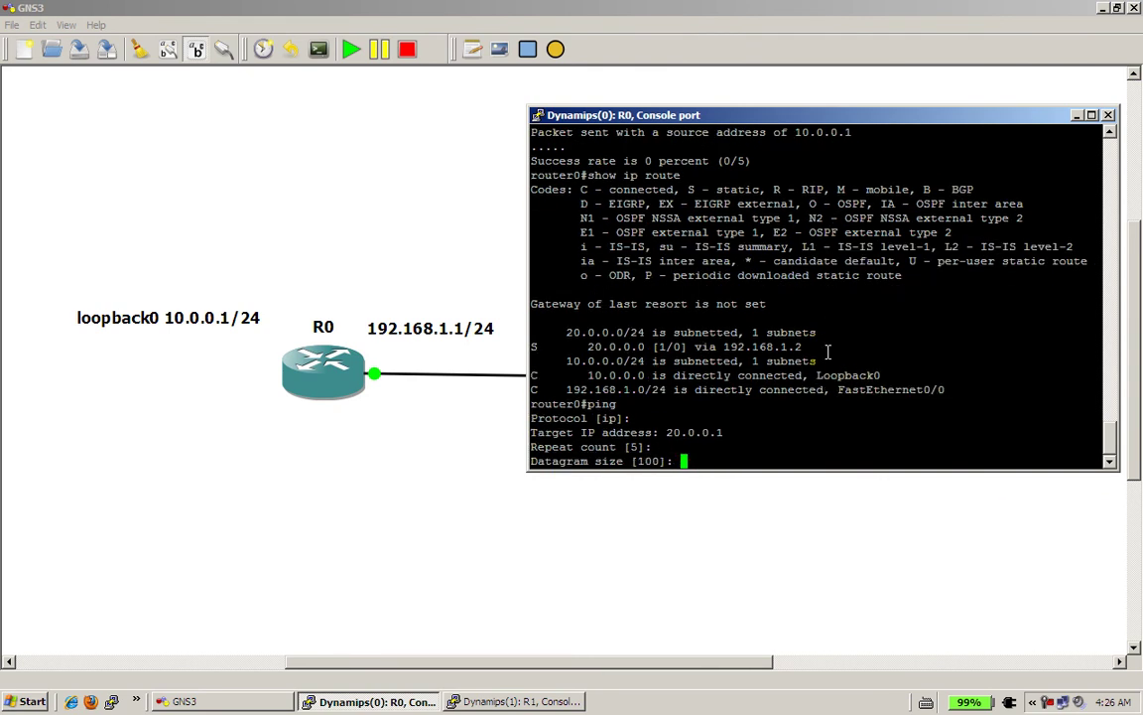
{"action": "key", "text": "Return"}
{"action": "key", "text": "Return"}
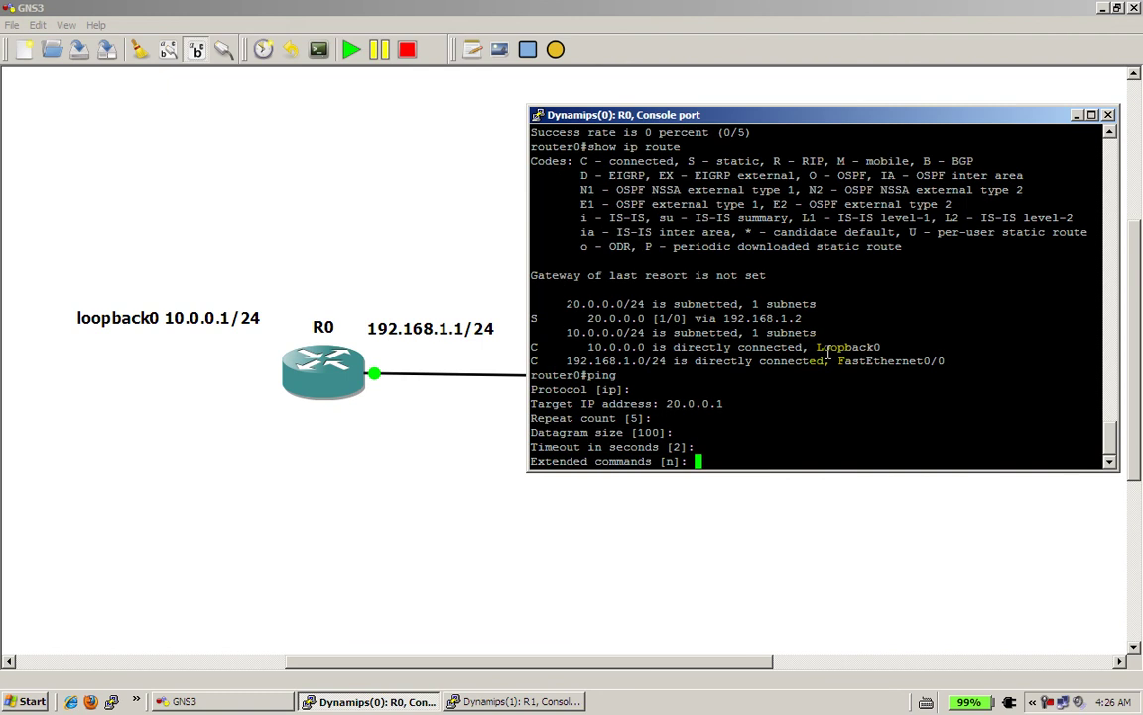
- Turn on extended commands for the repeated ping, source it from 10.0.0.1, and run it with the other options at default
{"action": "type", "text": "y"}
{"action": "key", "text": "Return"}
{"action": "type", "text": "10.0.0.1"}
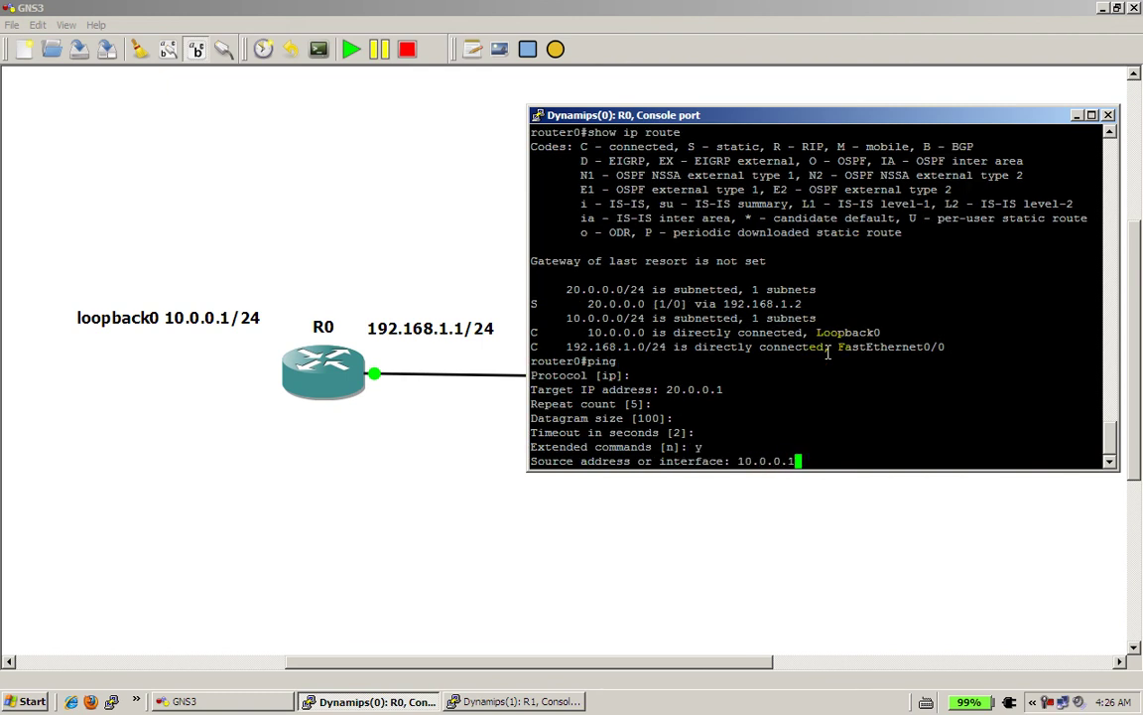
{"action": "key", "text": "Return"}
{"action": "key", "text": "Return"}
{"action": "key", "text": "Return"}
{"action": "key", "text": "Return"}
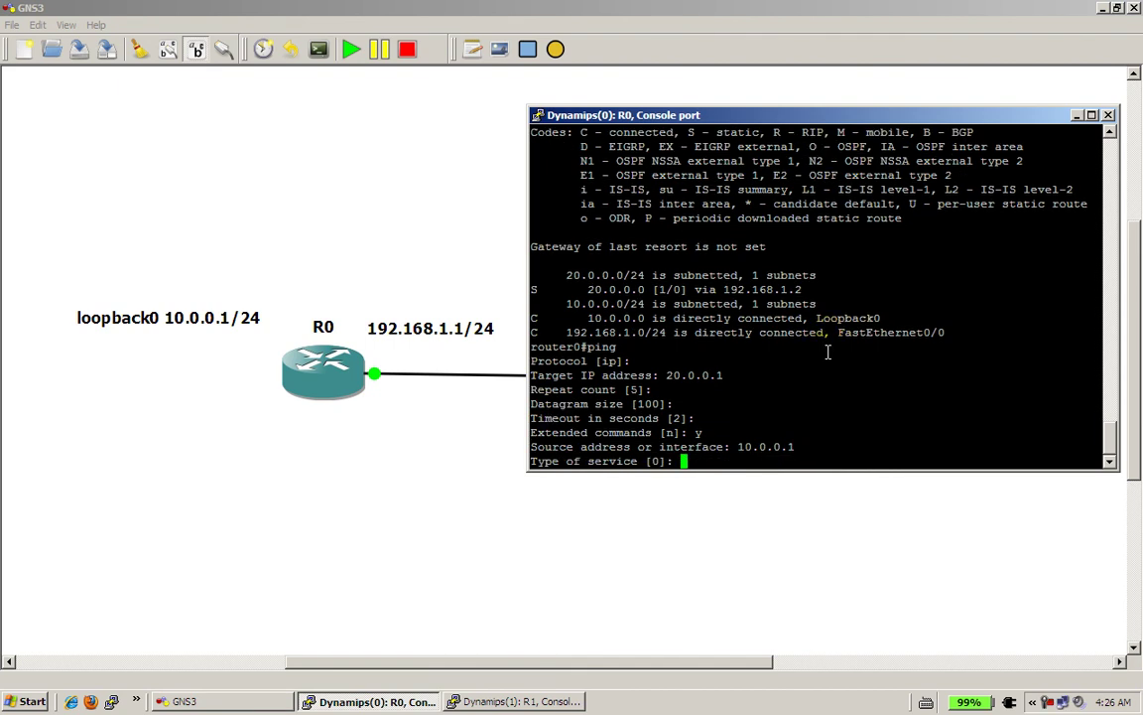
{"action": "key", "text": "Return"}
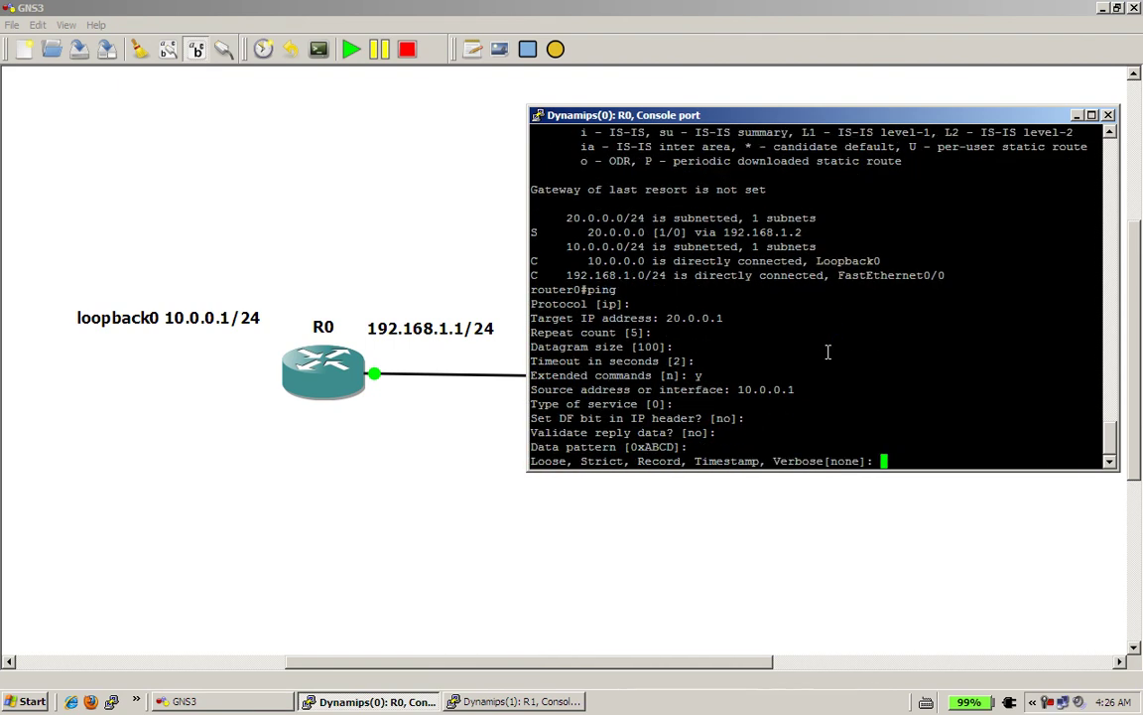
{"action": "key", "text": "Return"}
{"action": "key", "text": "Return"}
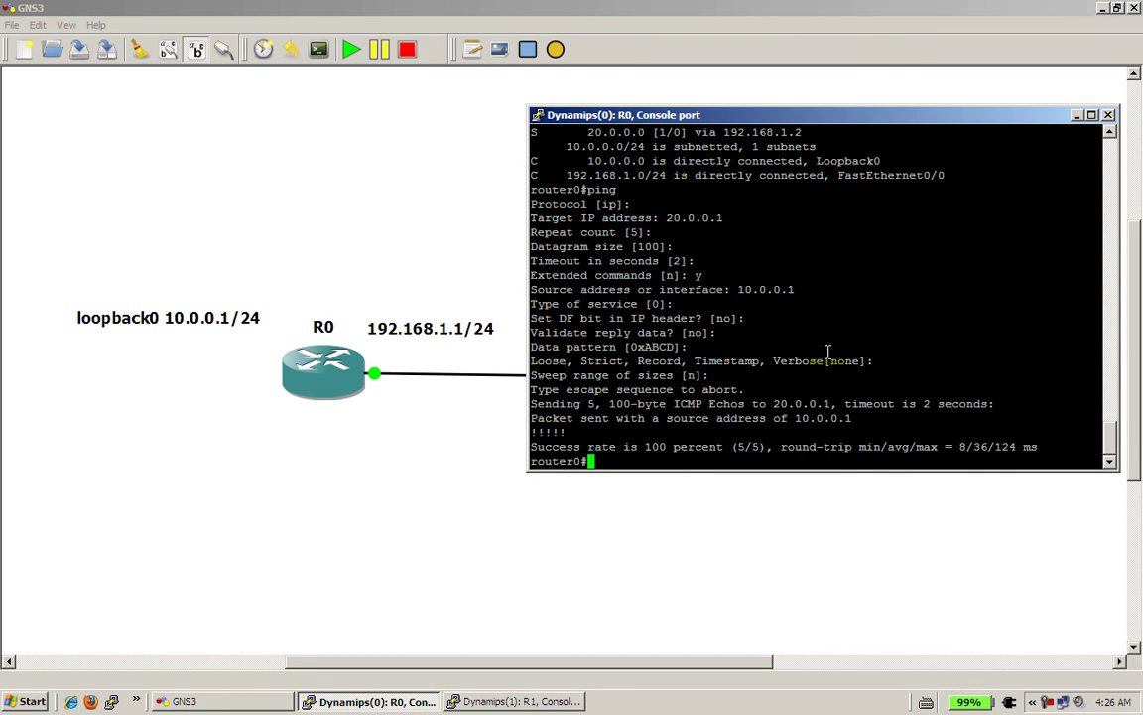